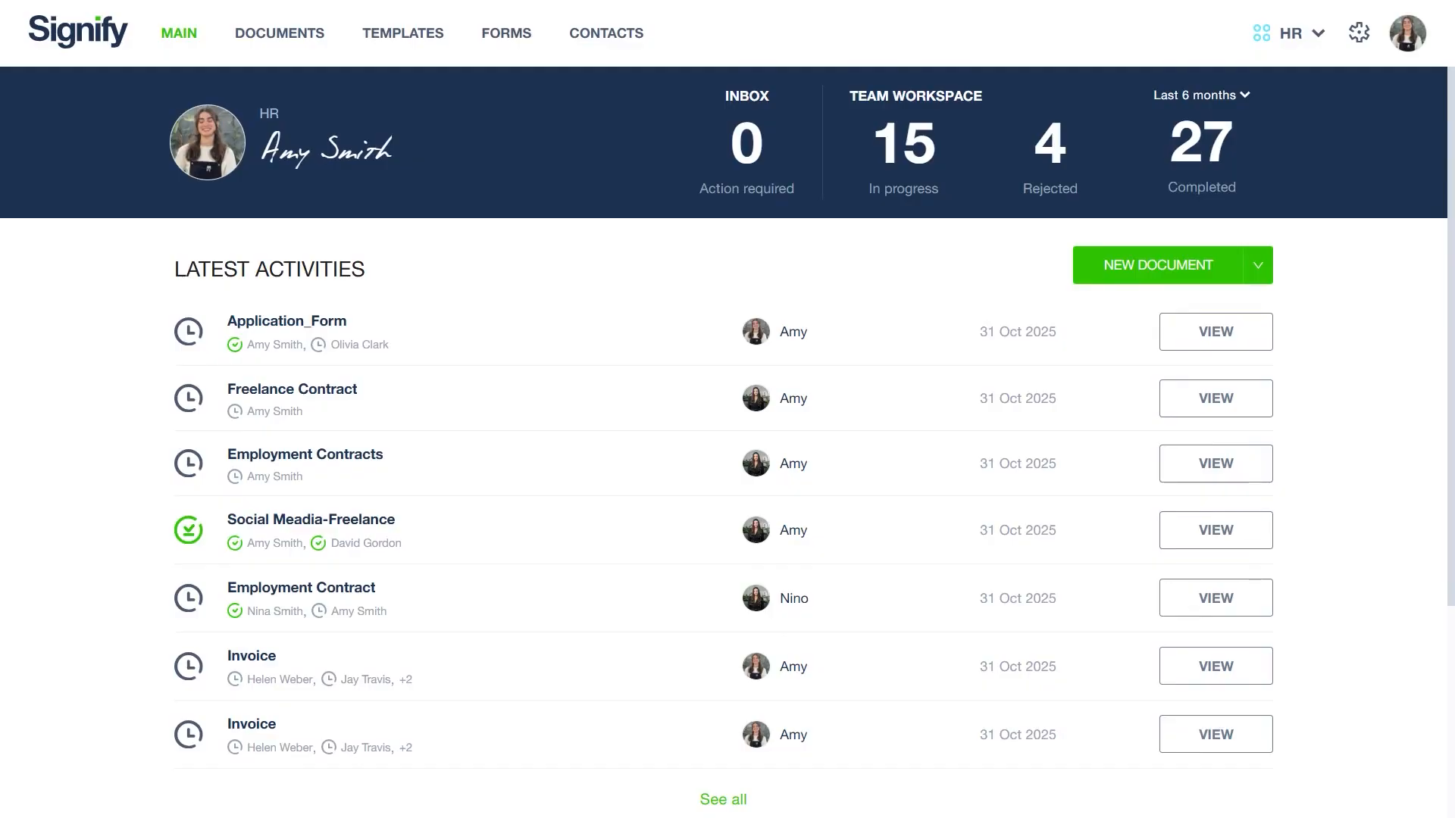
# Step: Start a new document and add a saved contact as its first recipient by searching the name suggestions
pyautogui.click(1118, 274)
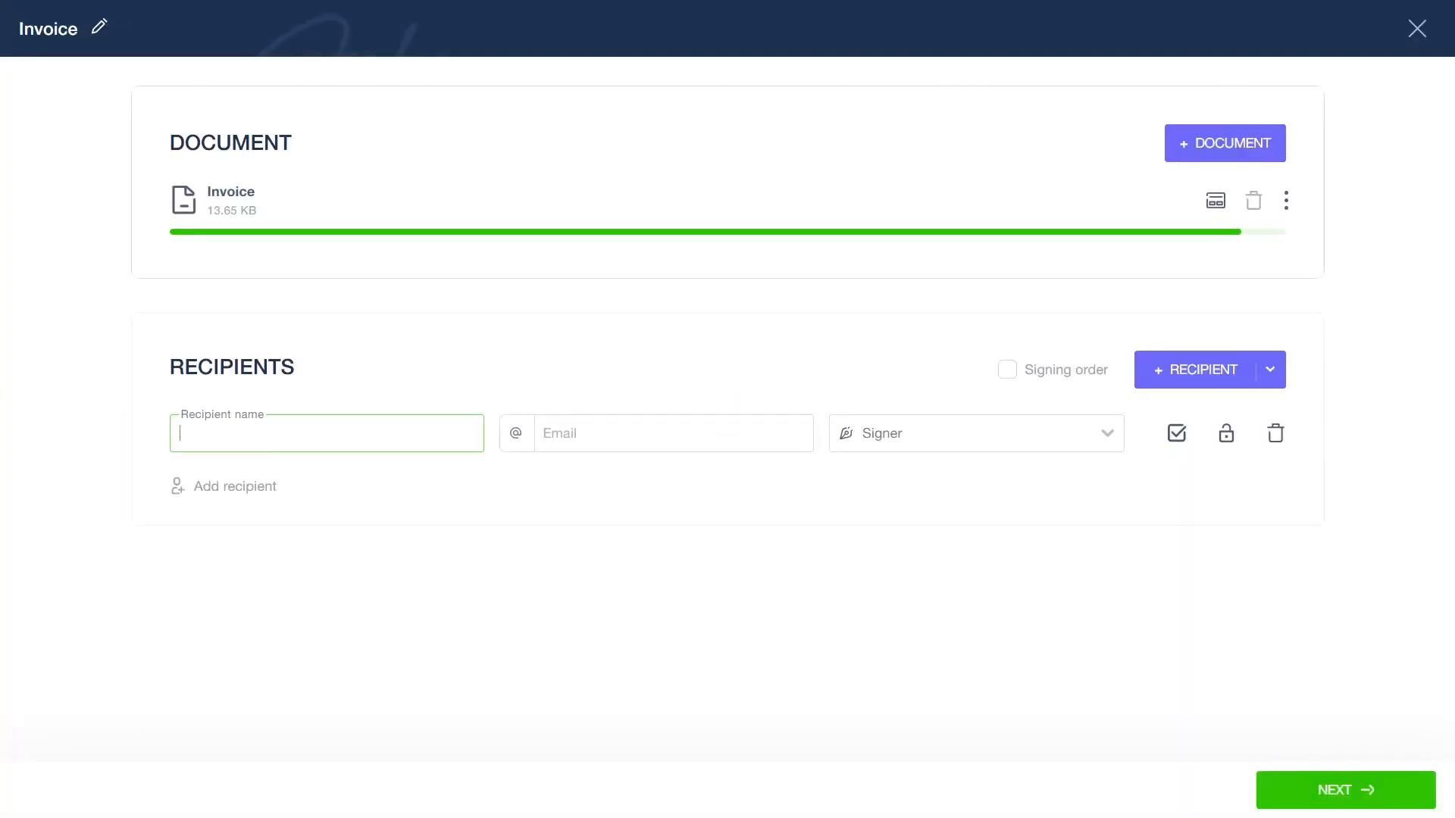
pyautogui.write('He')
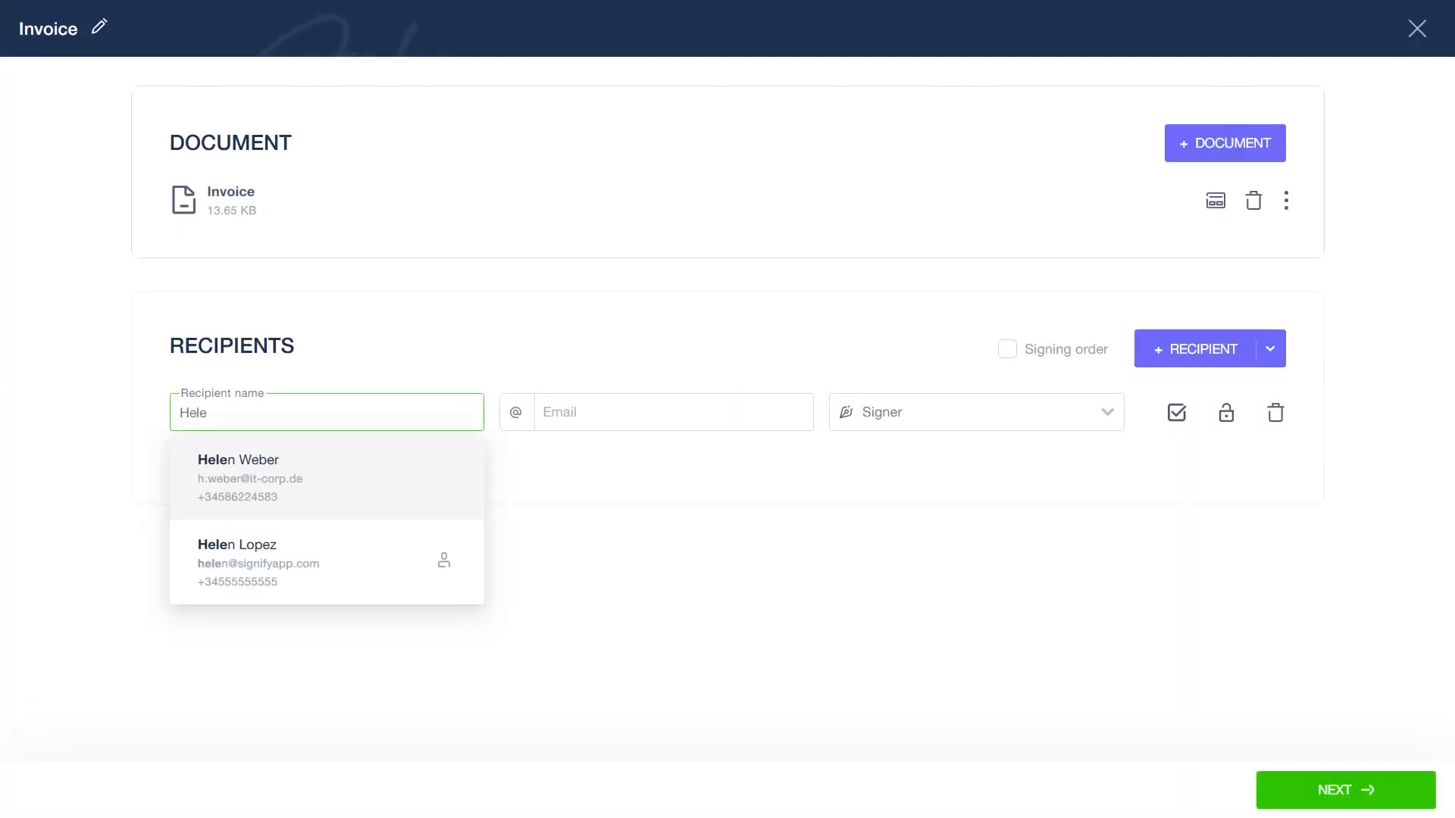
pyautogui.write('le')
pyautogui.click(246, 476)
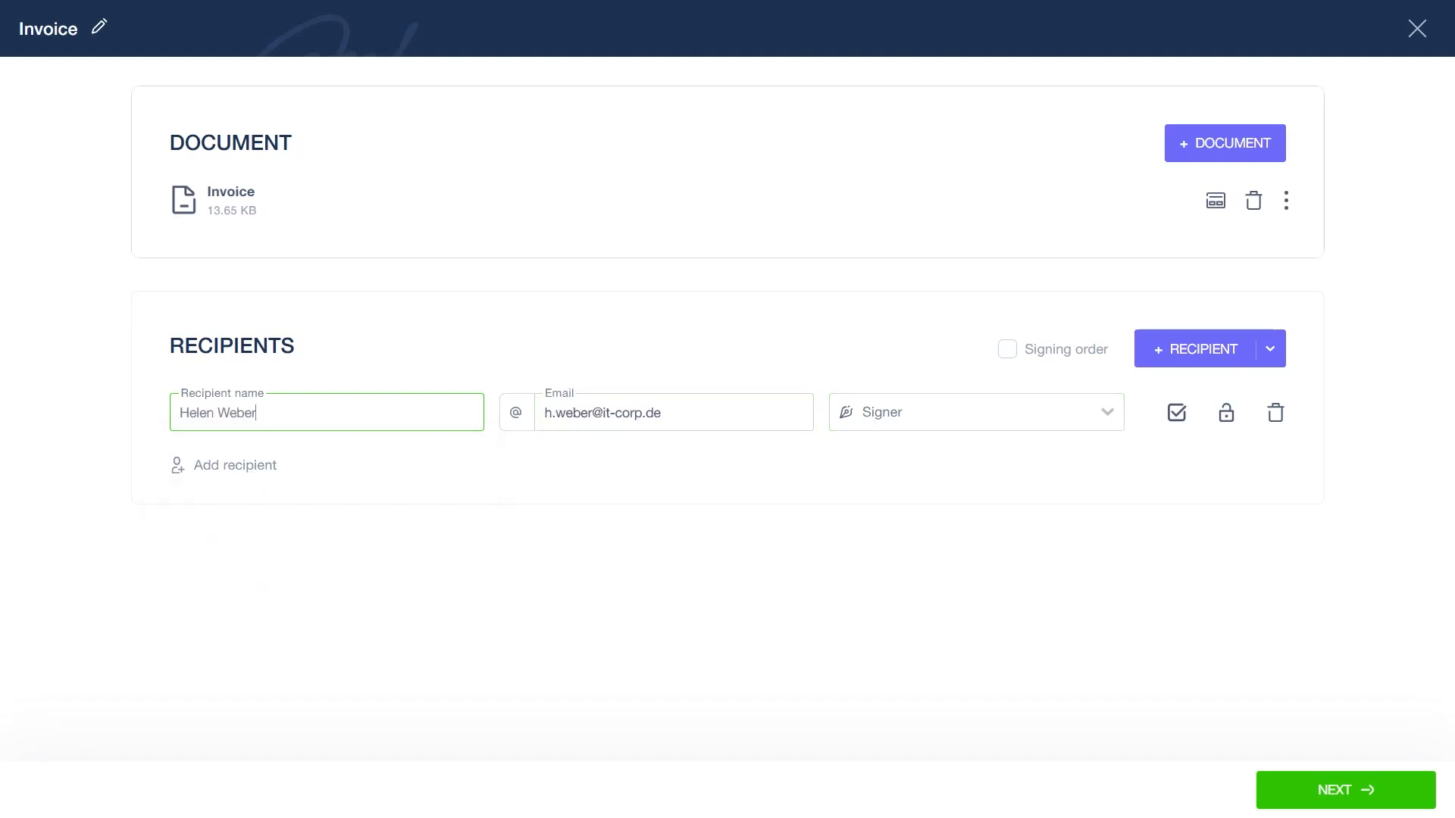
# Step: Add a second recipient and enter the contact's full name and e-mail address manually
pyautogui.click(252, 468)
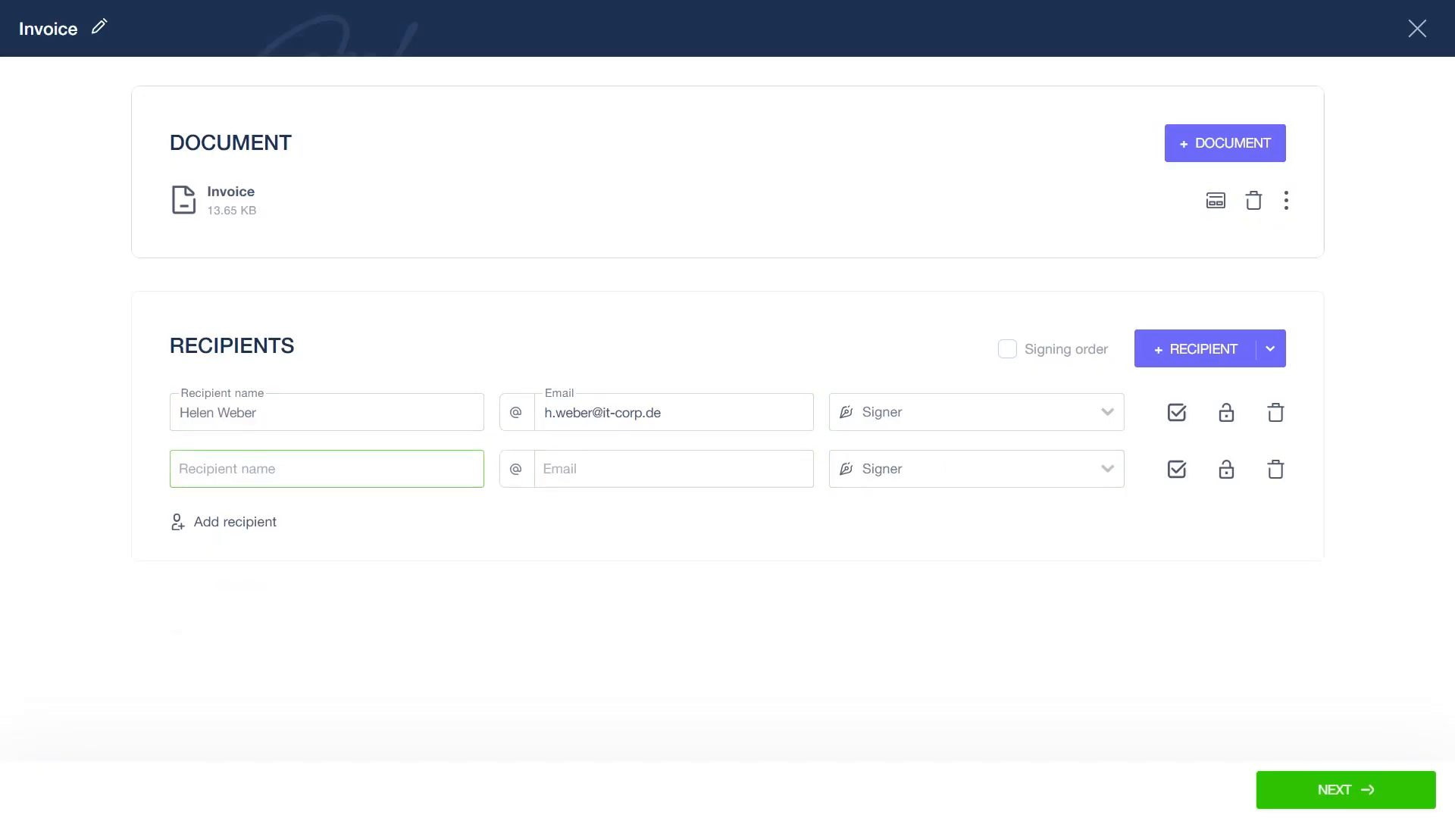
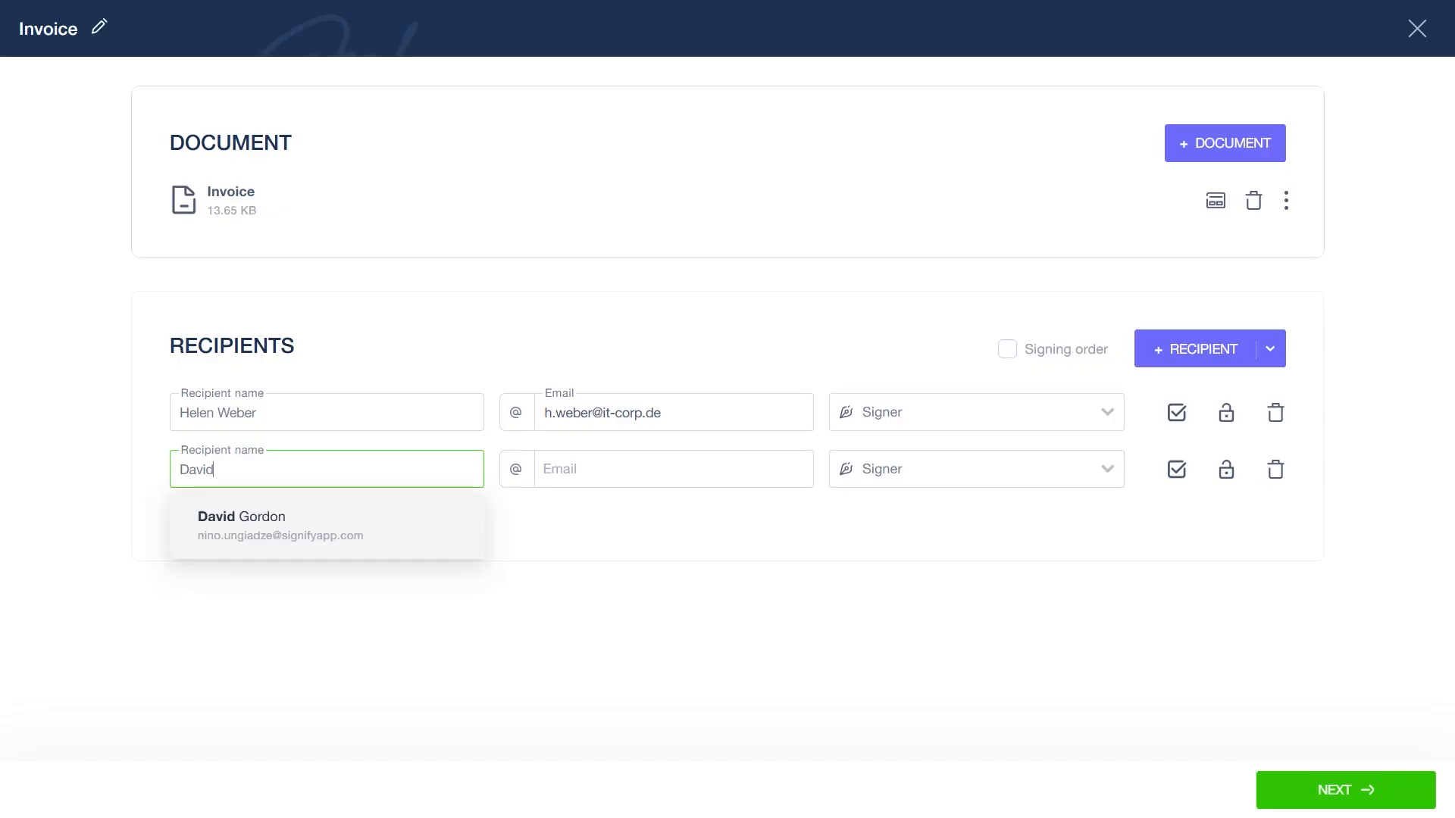
pyautogui.hotkey('ctrl', 'a')
pyautogui.press('End')
pyautogui.press('Tab')
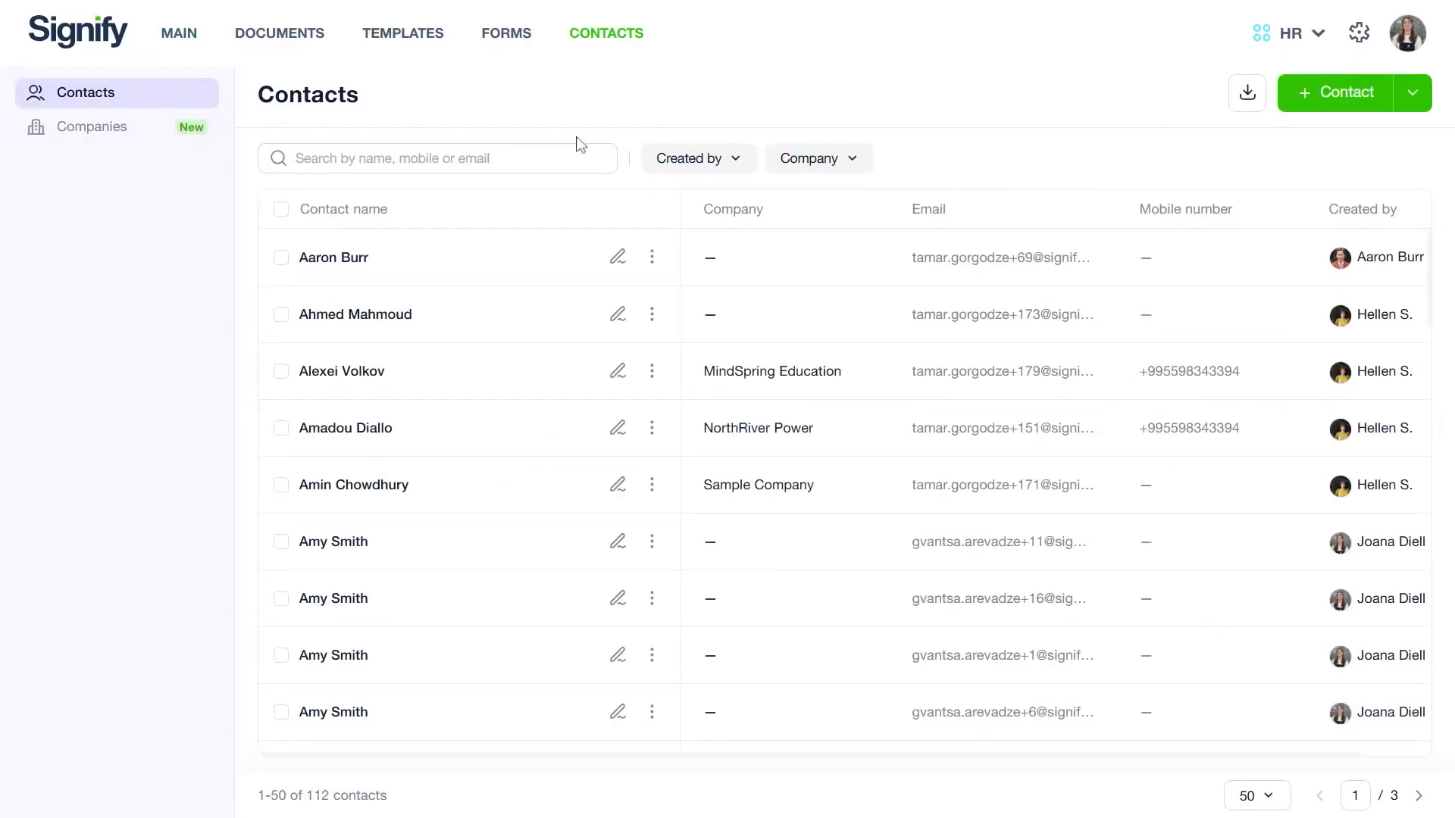
pyautogui.click(93, 127)
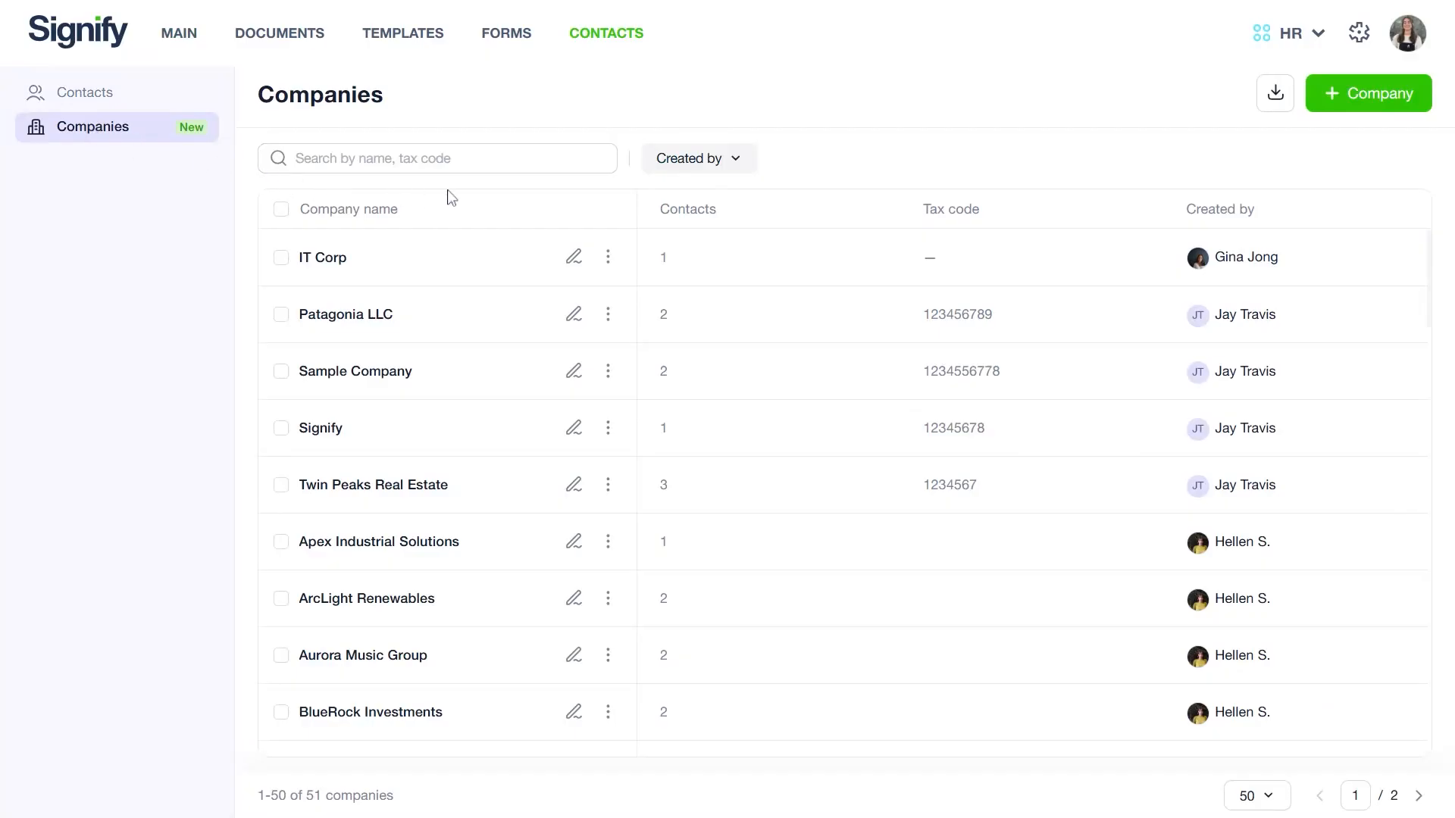
pyautogui.click(1349, 95)
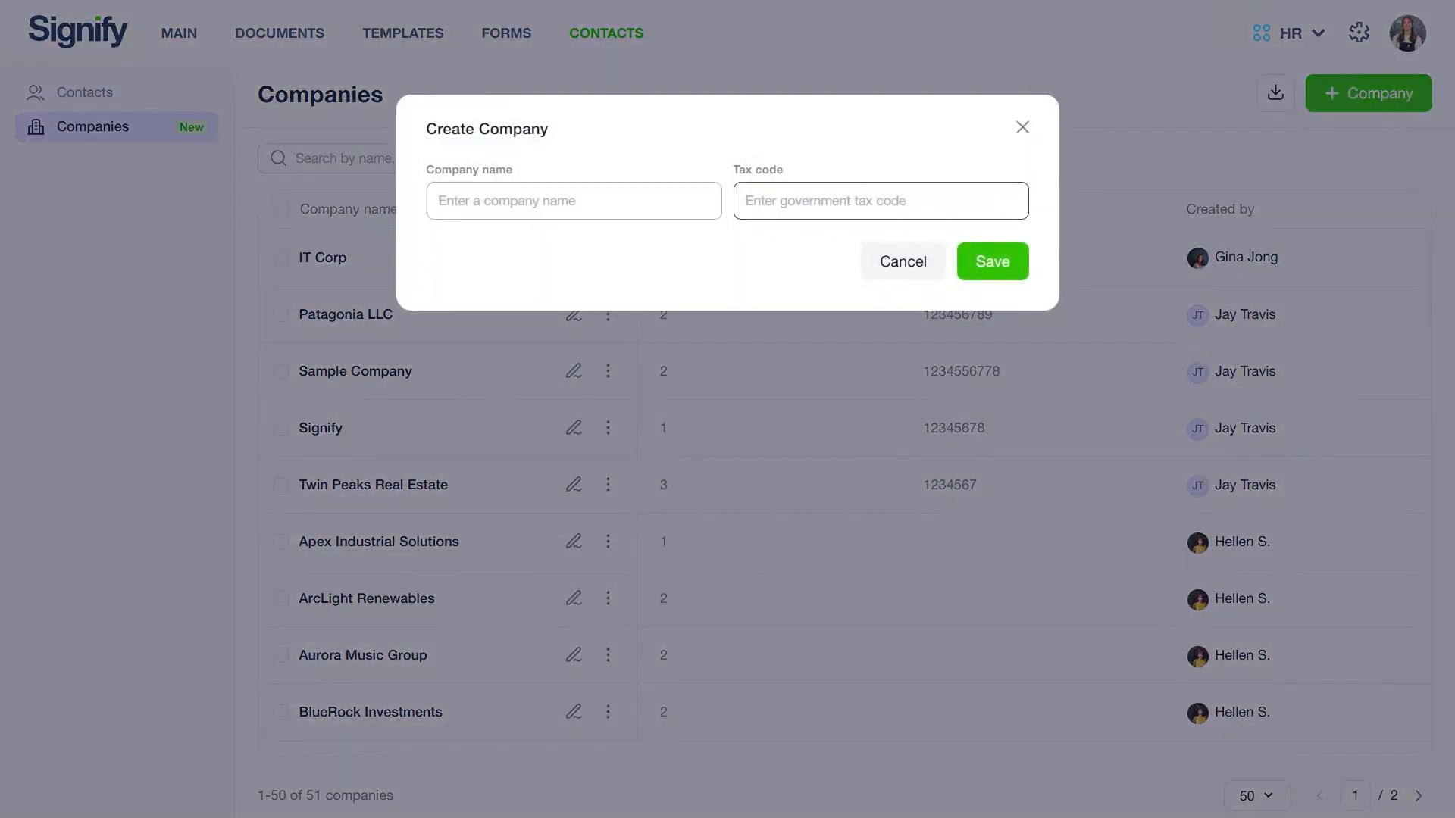
pyautogui.write('Company name')
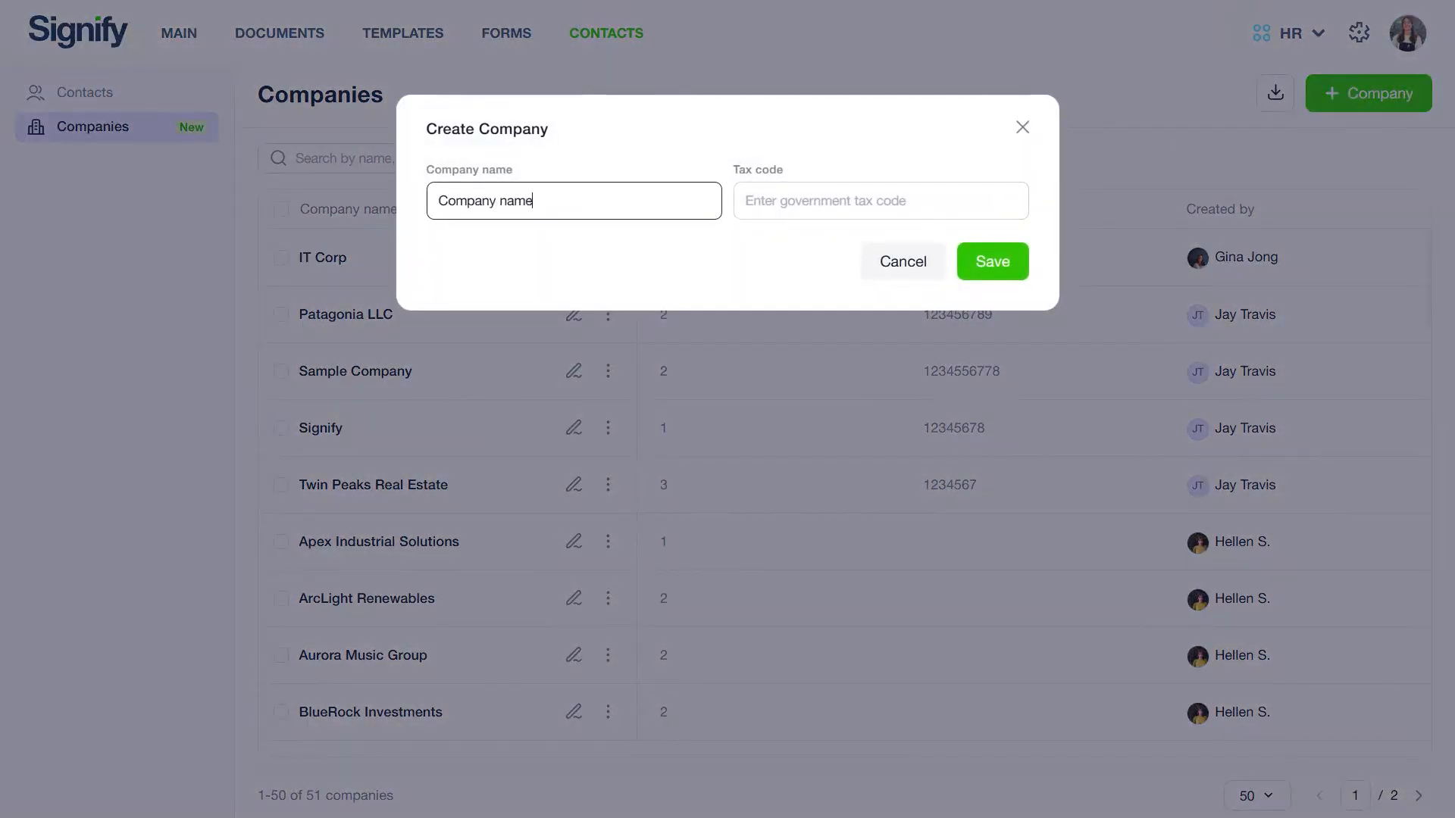
pyautogui.click(880, 201)
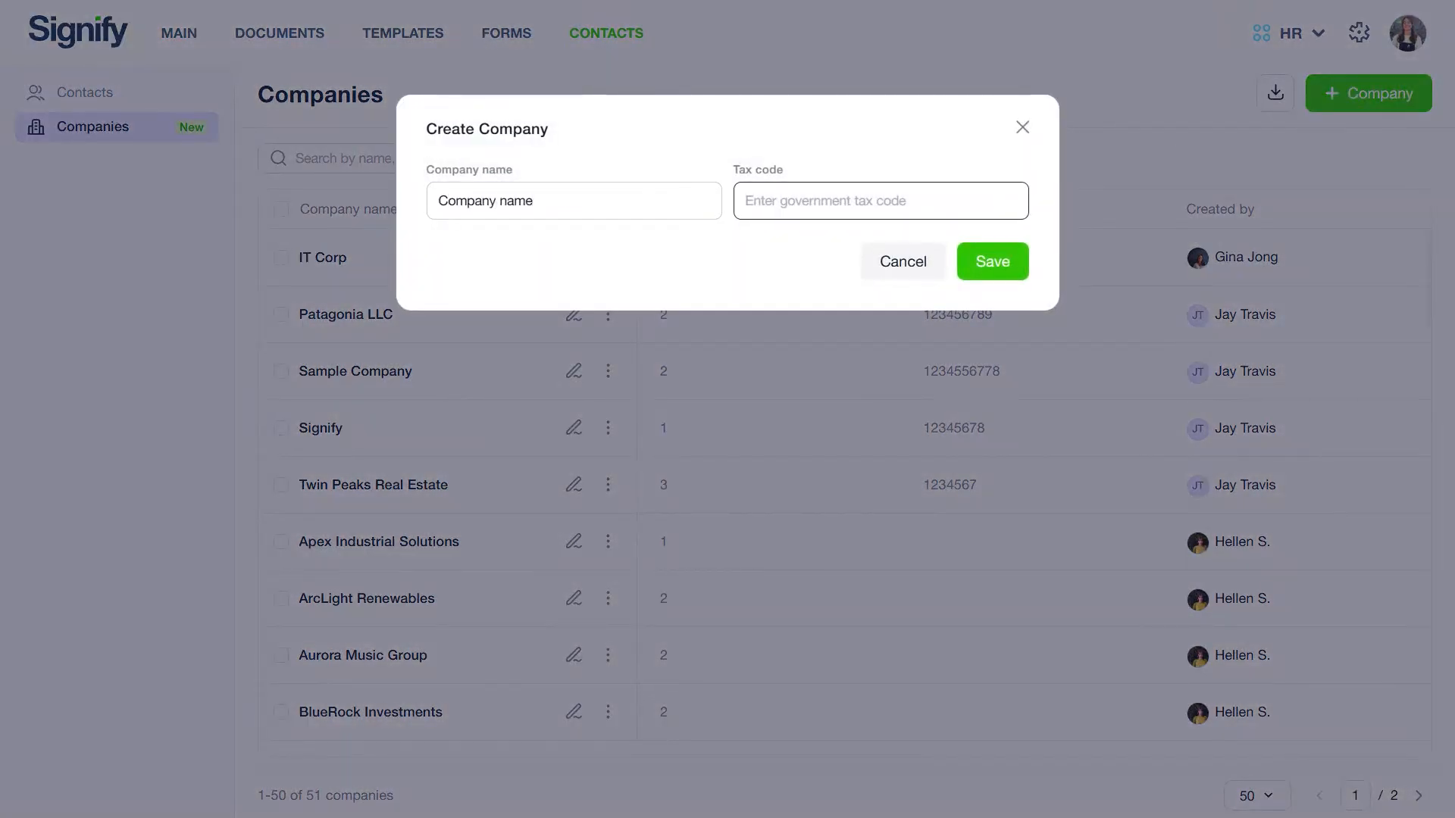
pyautogui.write('56789876')
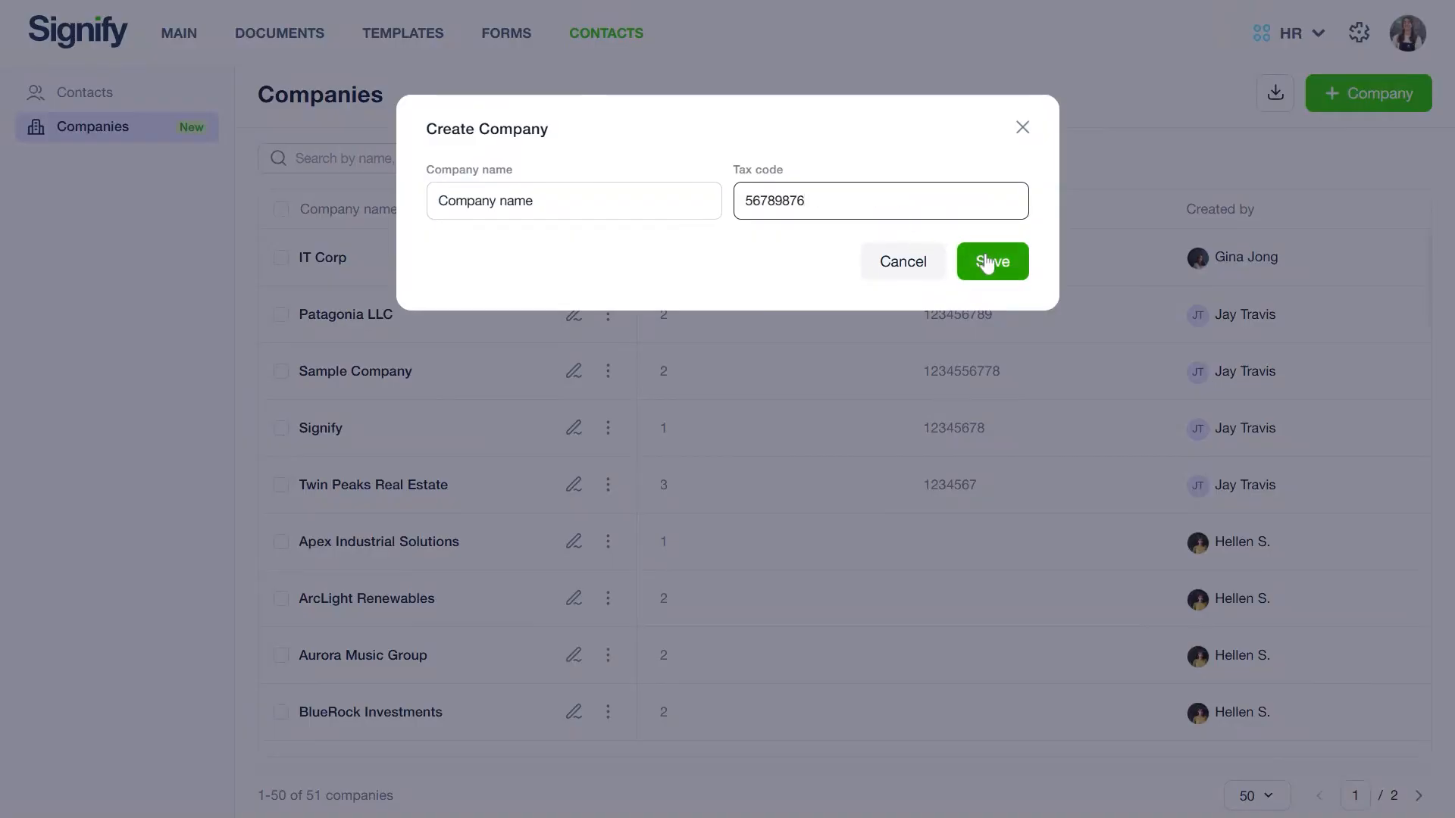
pyautogui.click(926, 267)
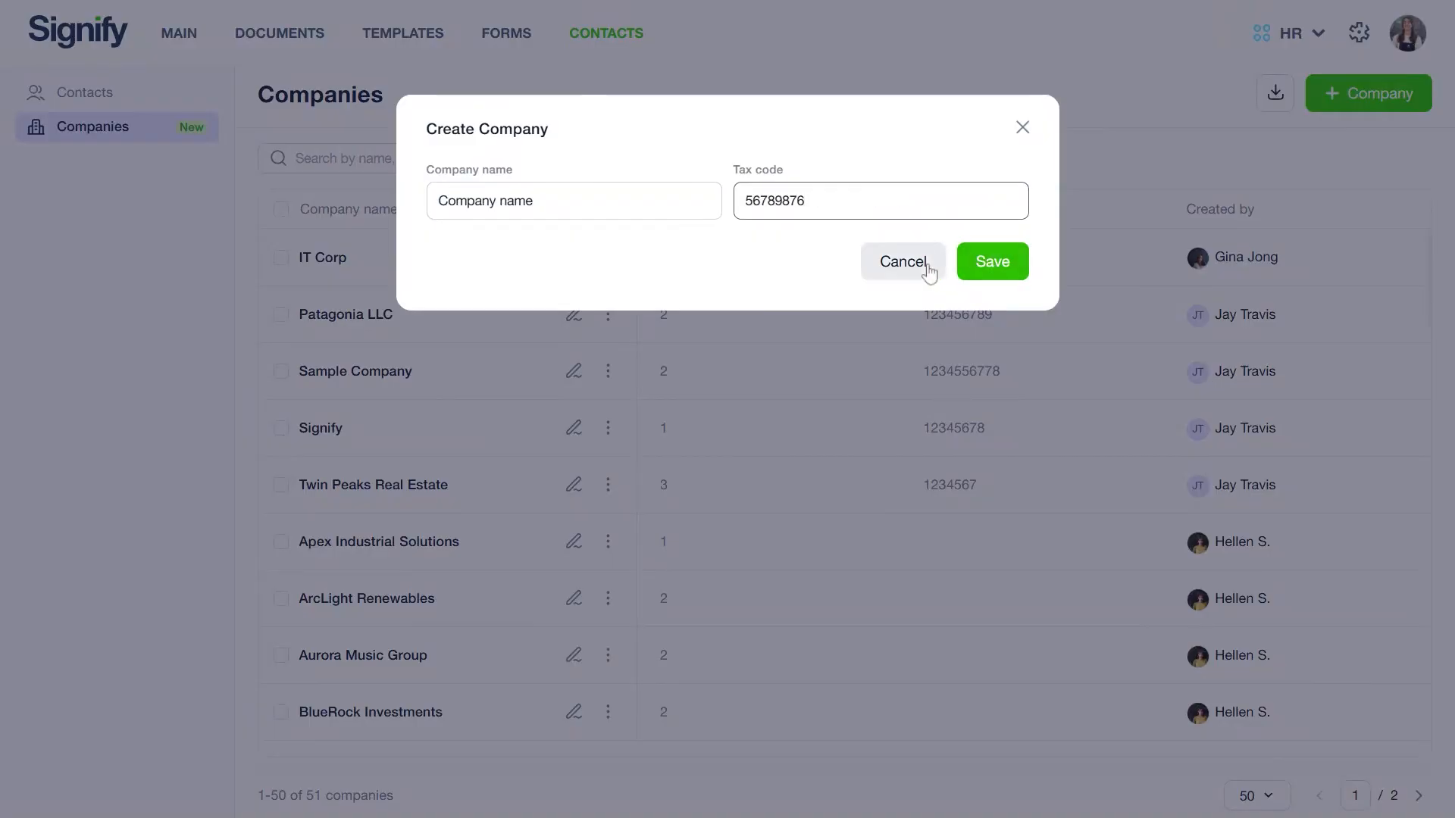
# Step: Open a new contact form and fill in the contact's full name, e-mail and mobile number
pyautogui.click(155, 96)
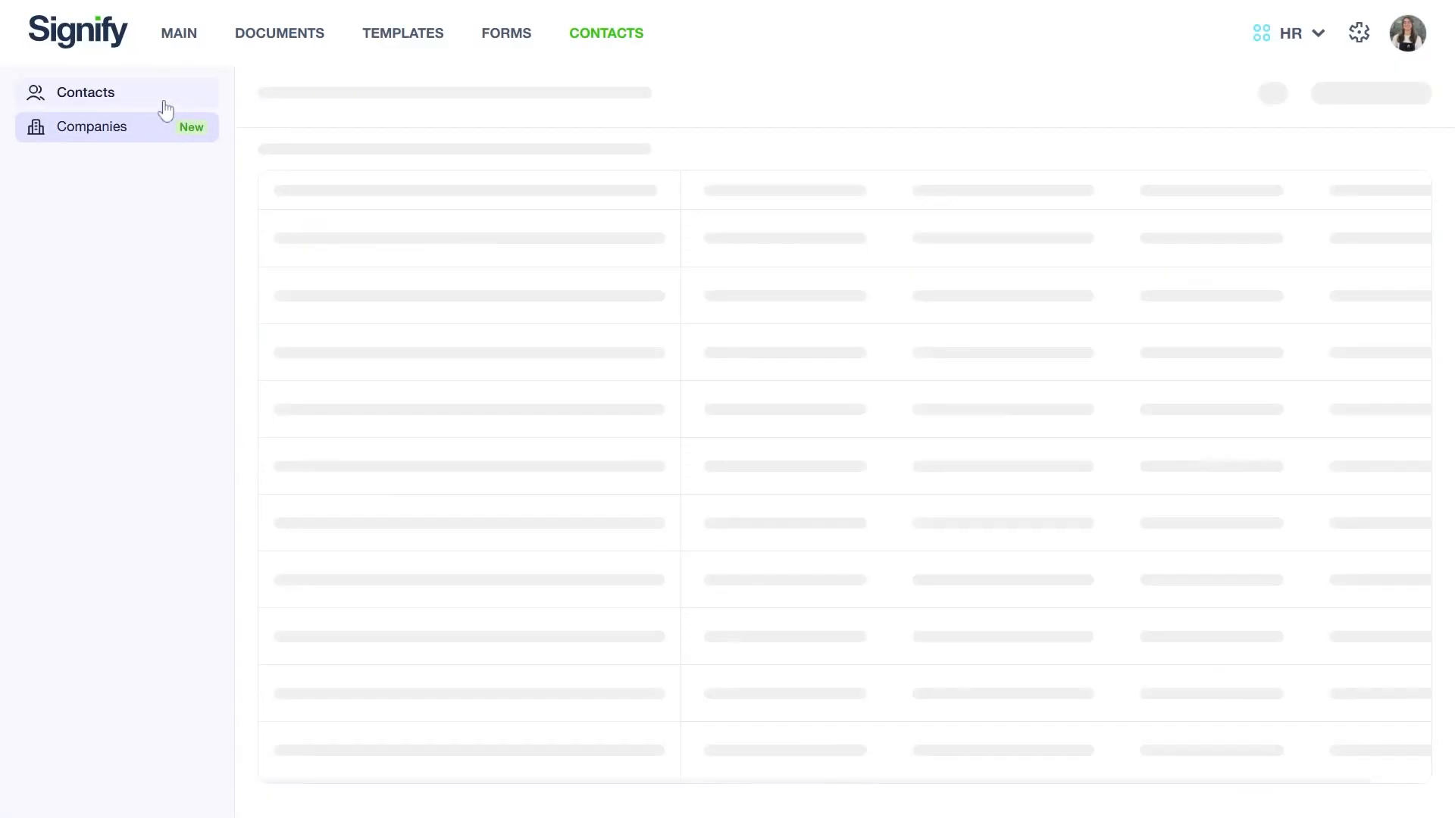
pyautogui.click(1327, 92)
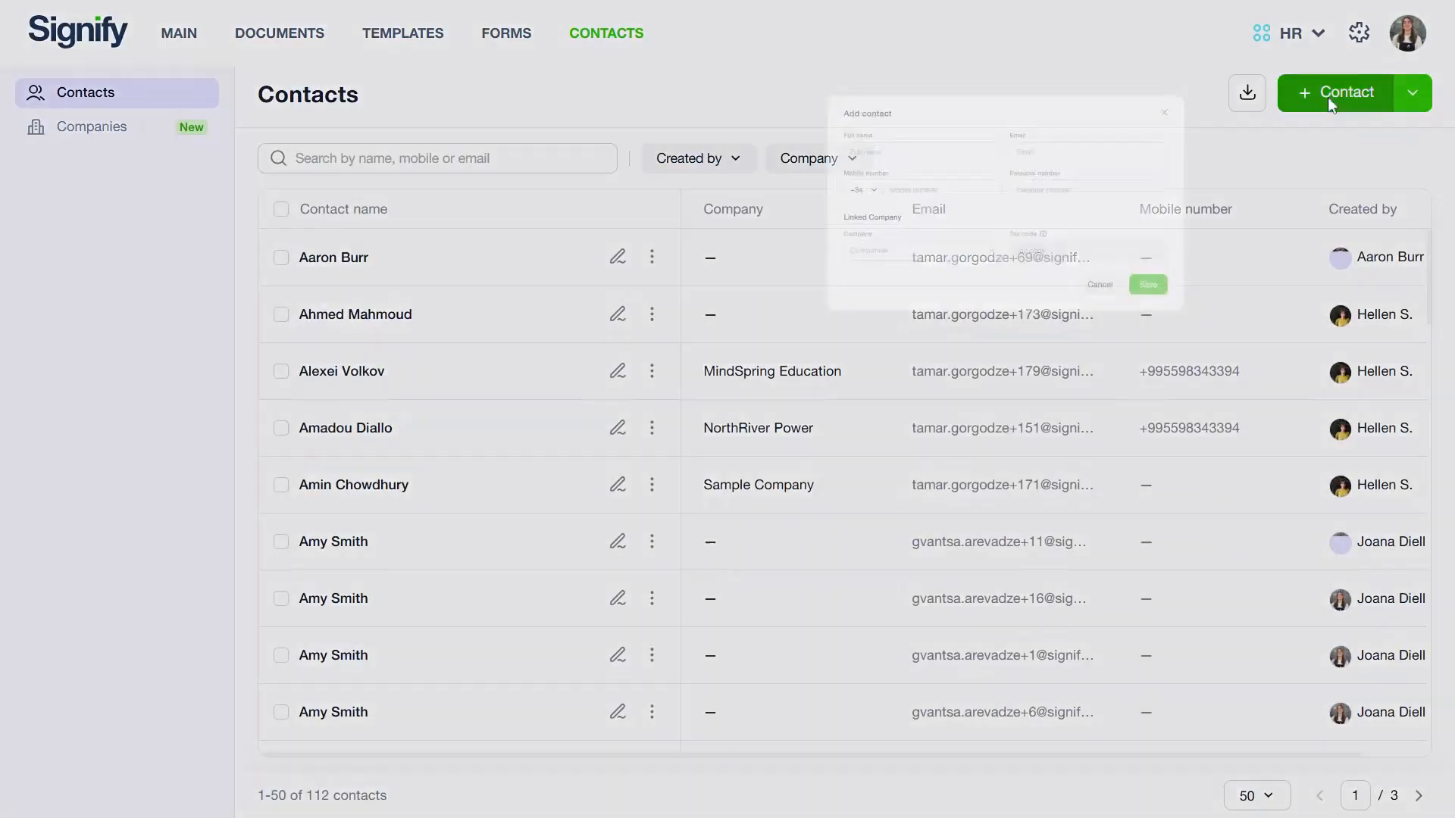
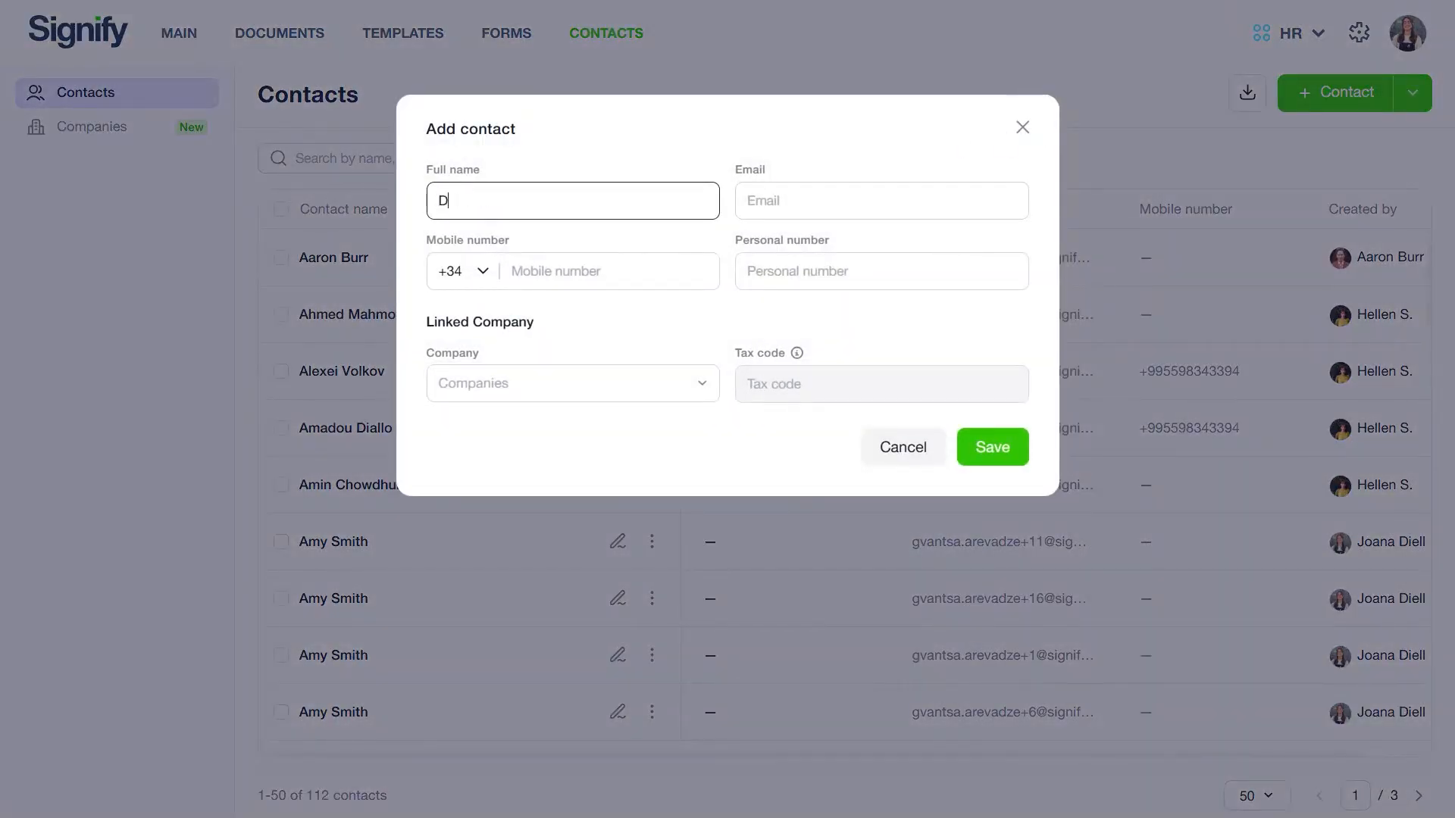
pyautogui.click(764, 203)
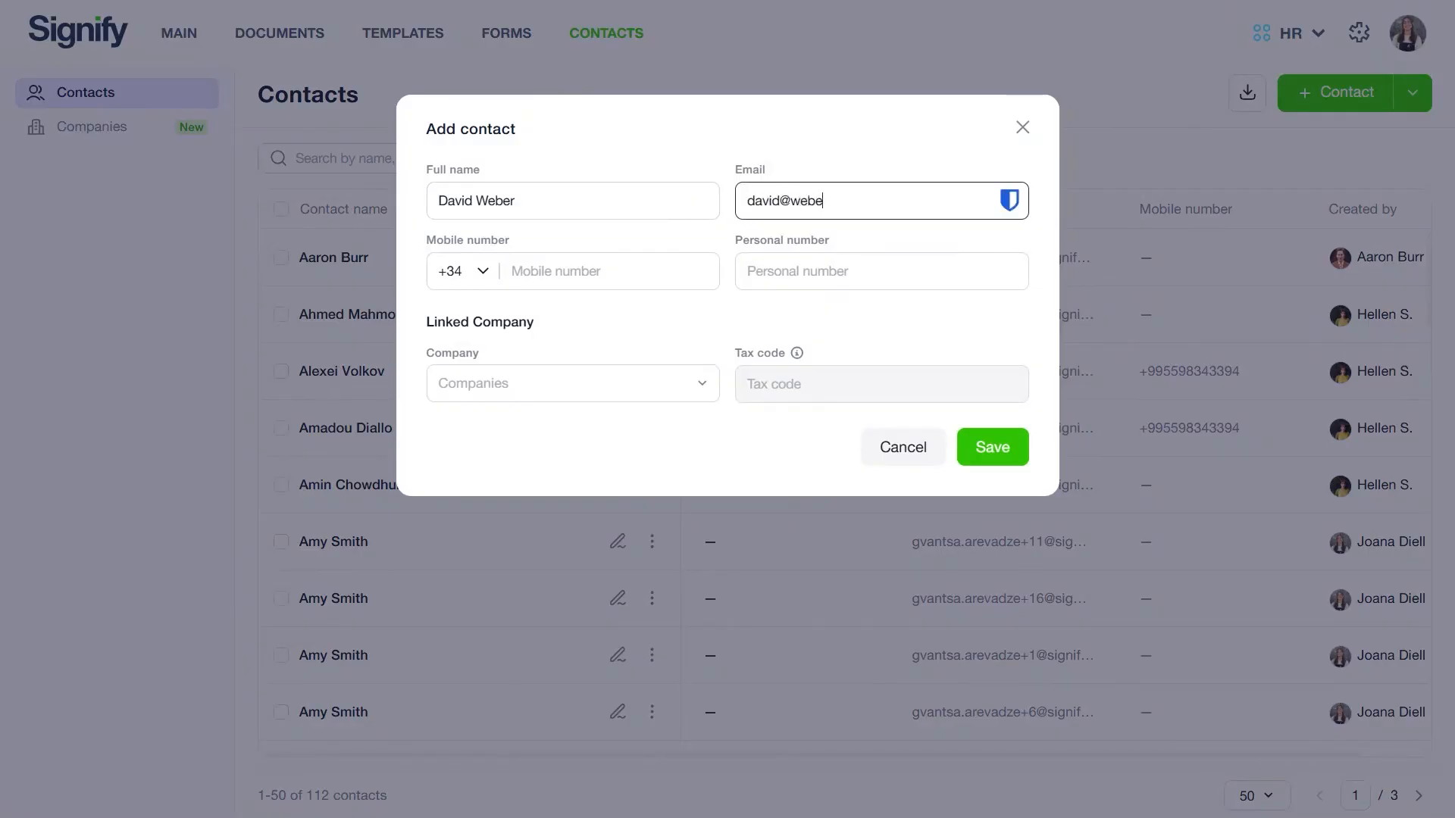
pyautogui.click(617, 282)
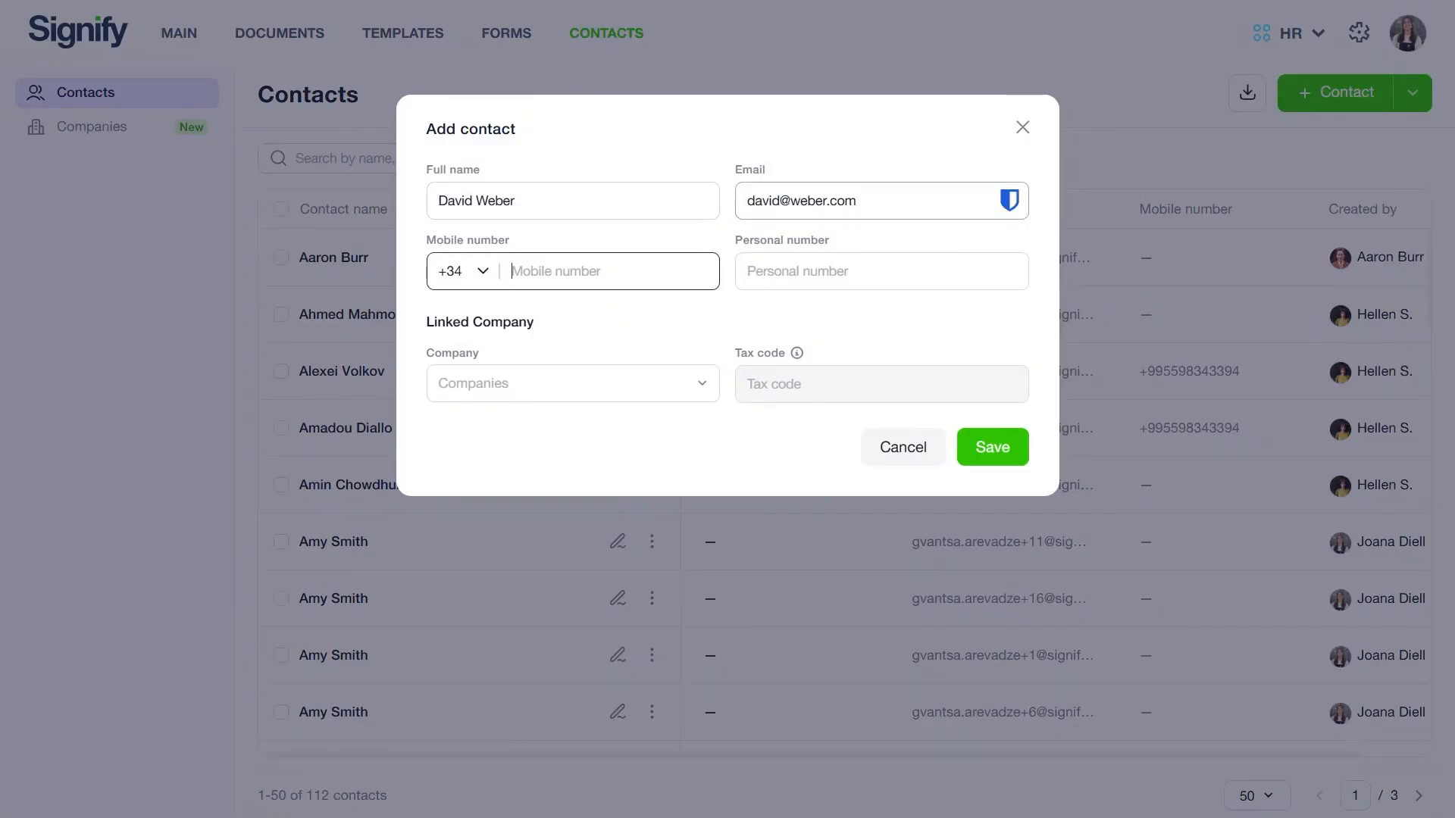
pyautogui.write('3456789')
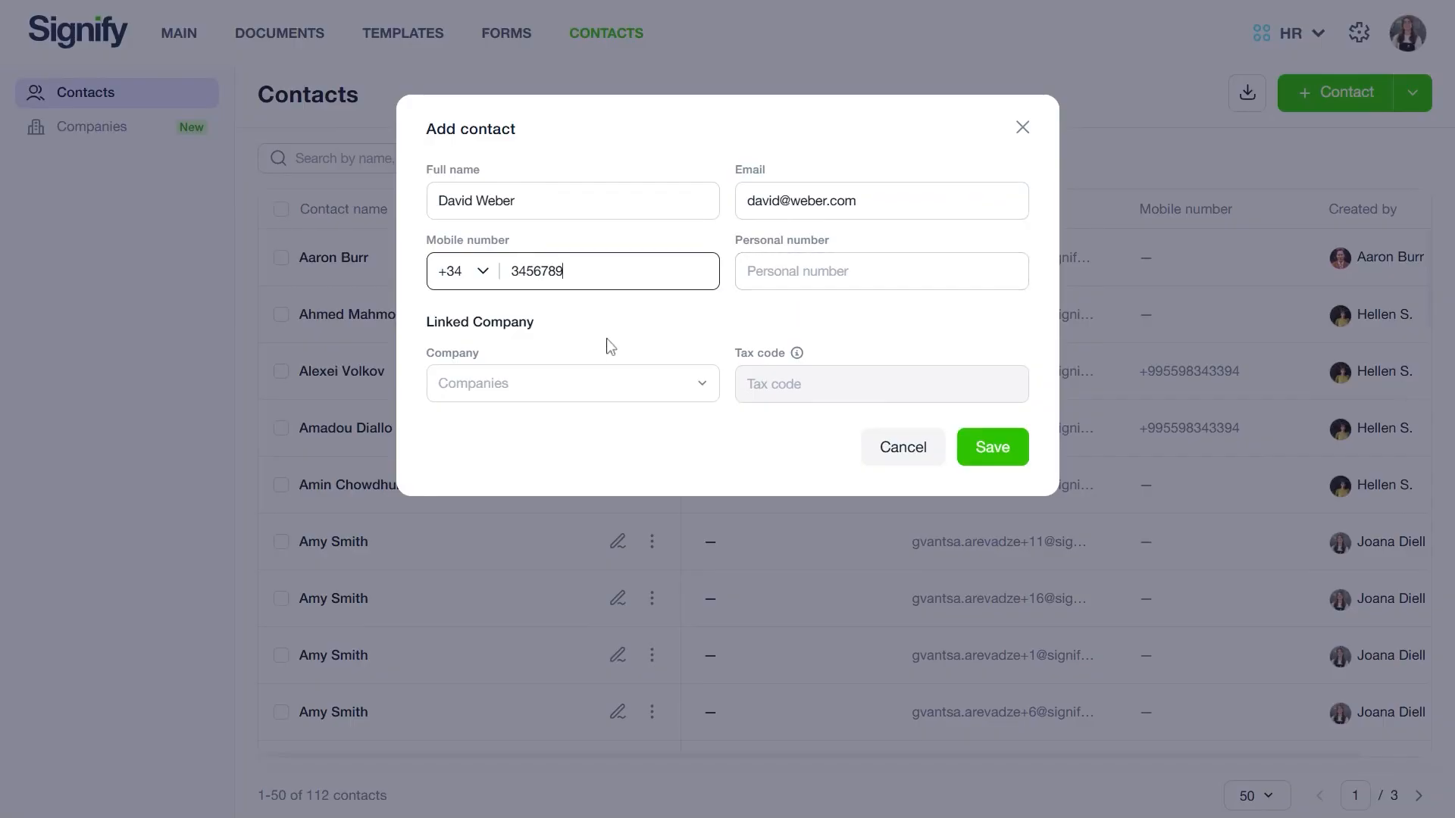
# Step: Create a new company named Company 1 with its tax code from the contact form's company picker, then close the form
pyautogui.click(550, 398)
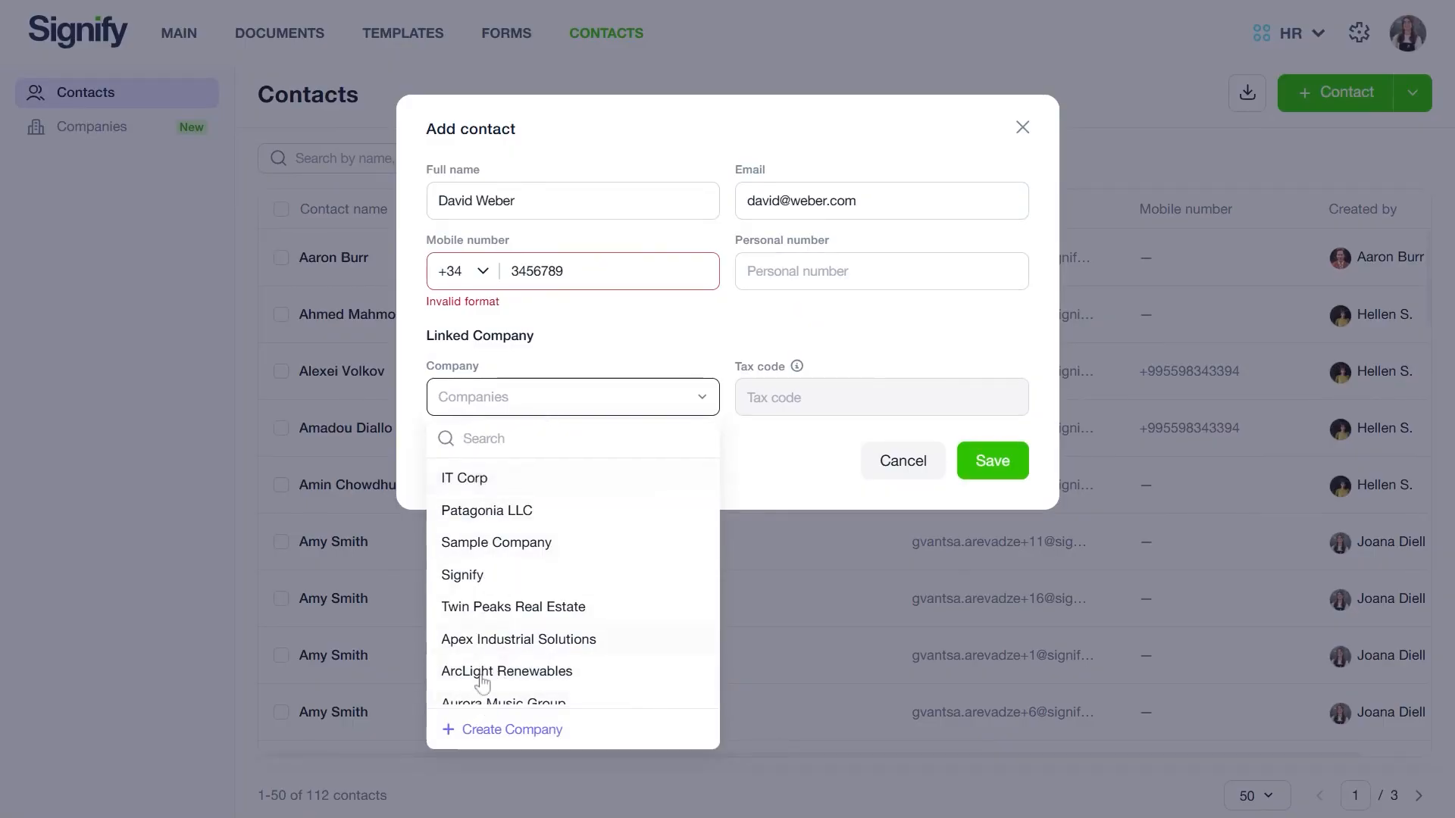
pyautogui.click(504, 730)
pyautogui.click(491, 201)
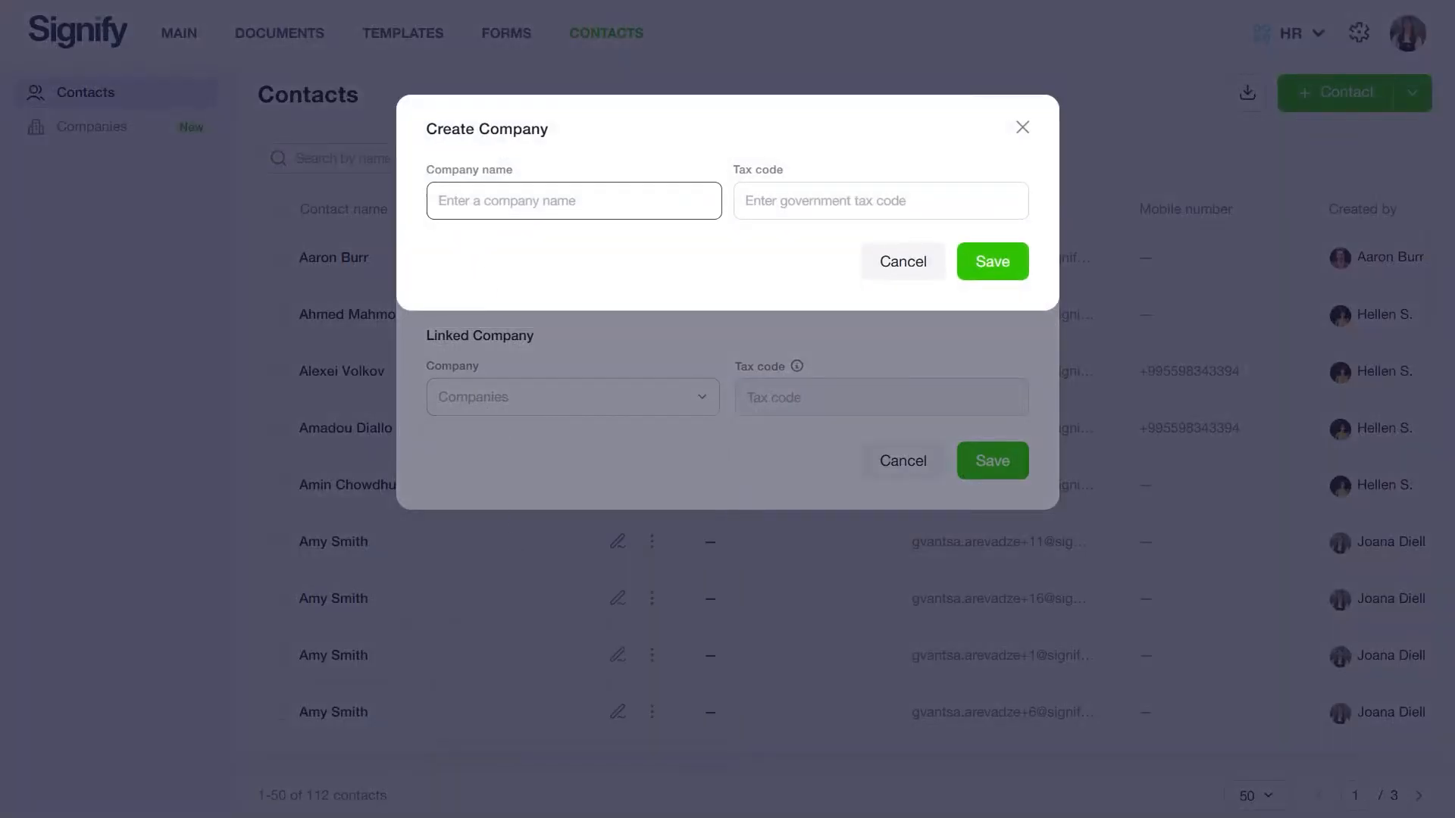
pyautogui.write('Comp')
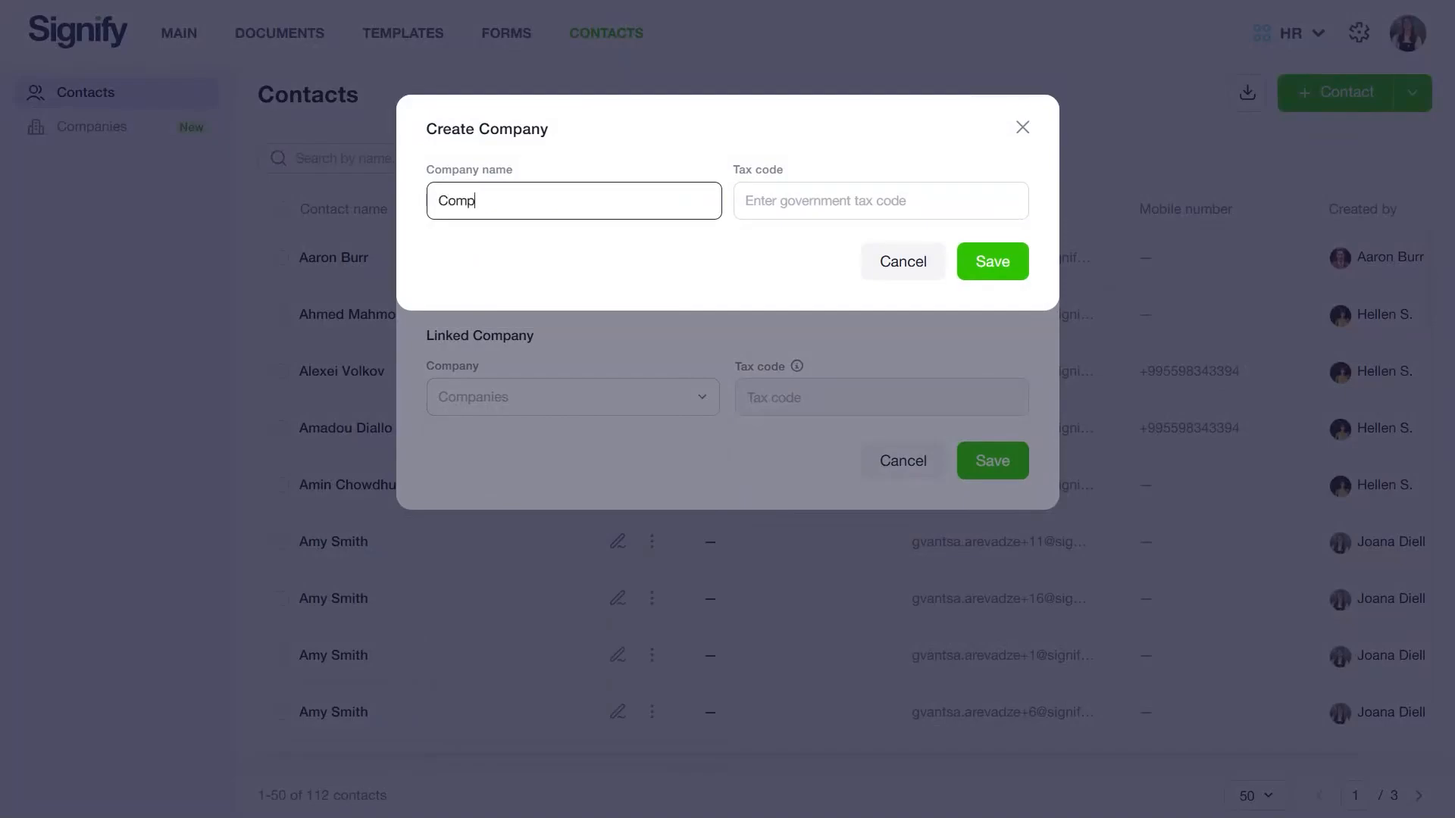
pyautogui.write('any 1')
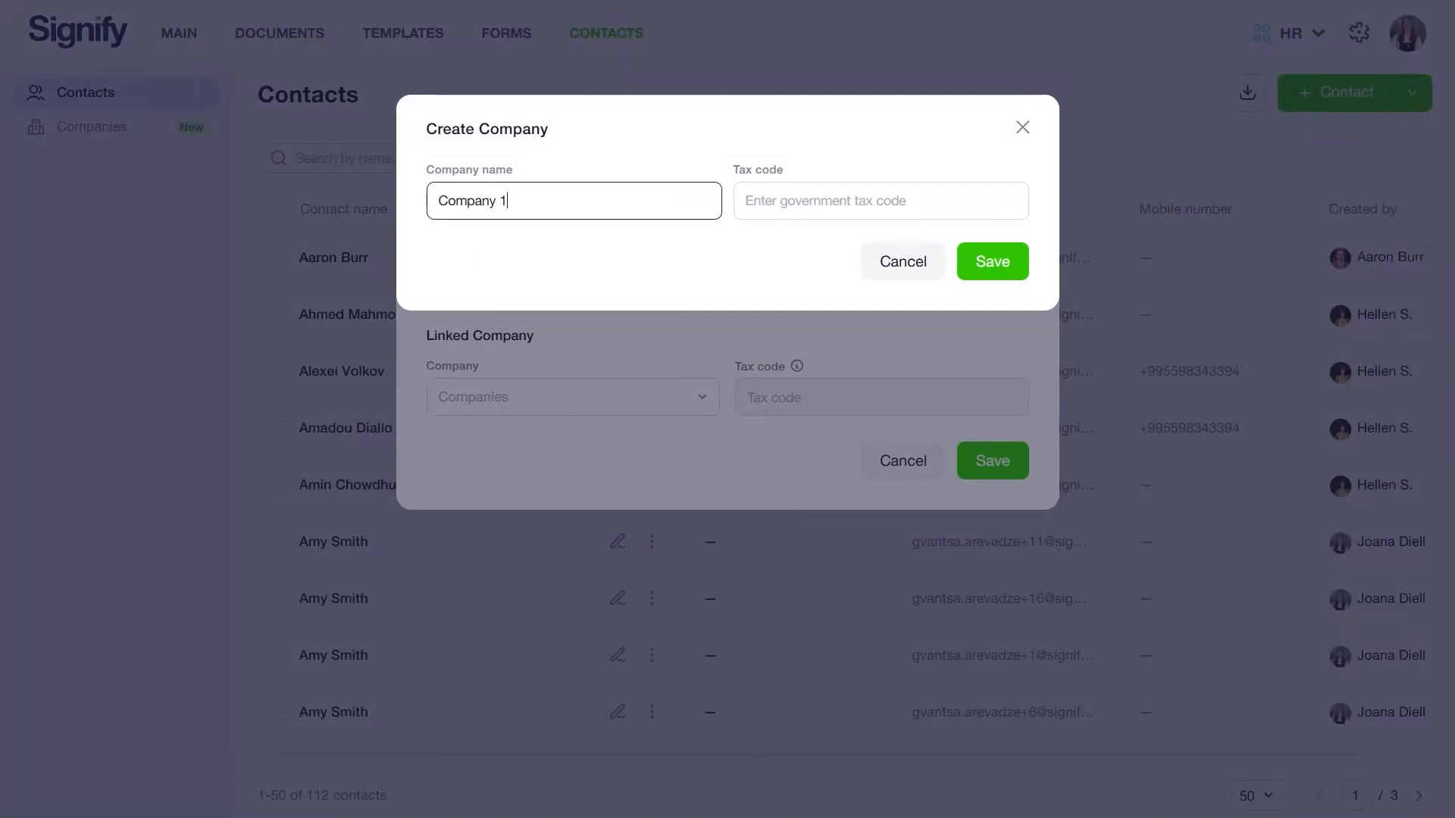
pyautogui.click(948, 185)
pyautogui.write('3456789')
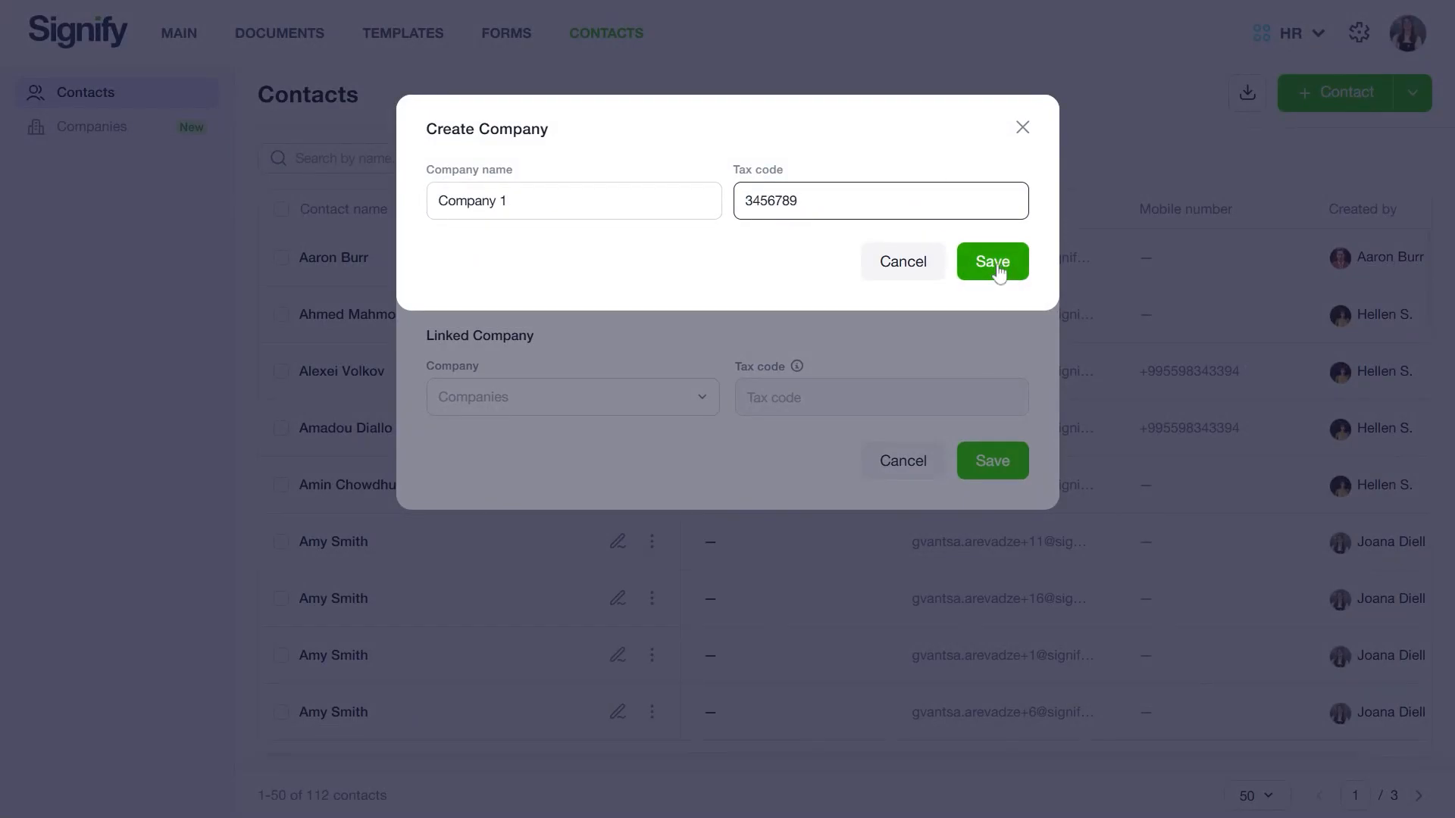
pyautogui.click(991, 278)
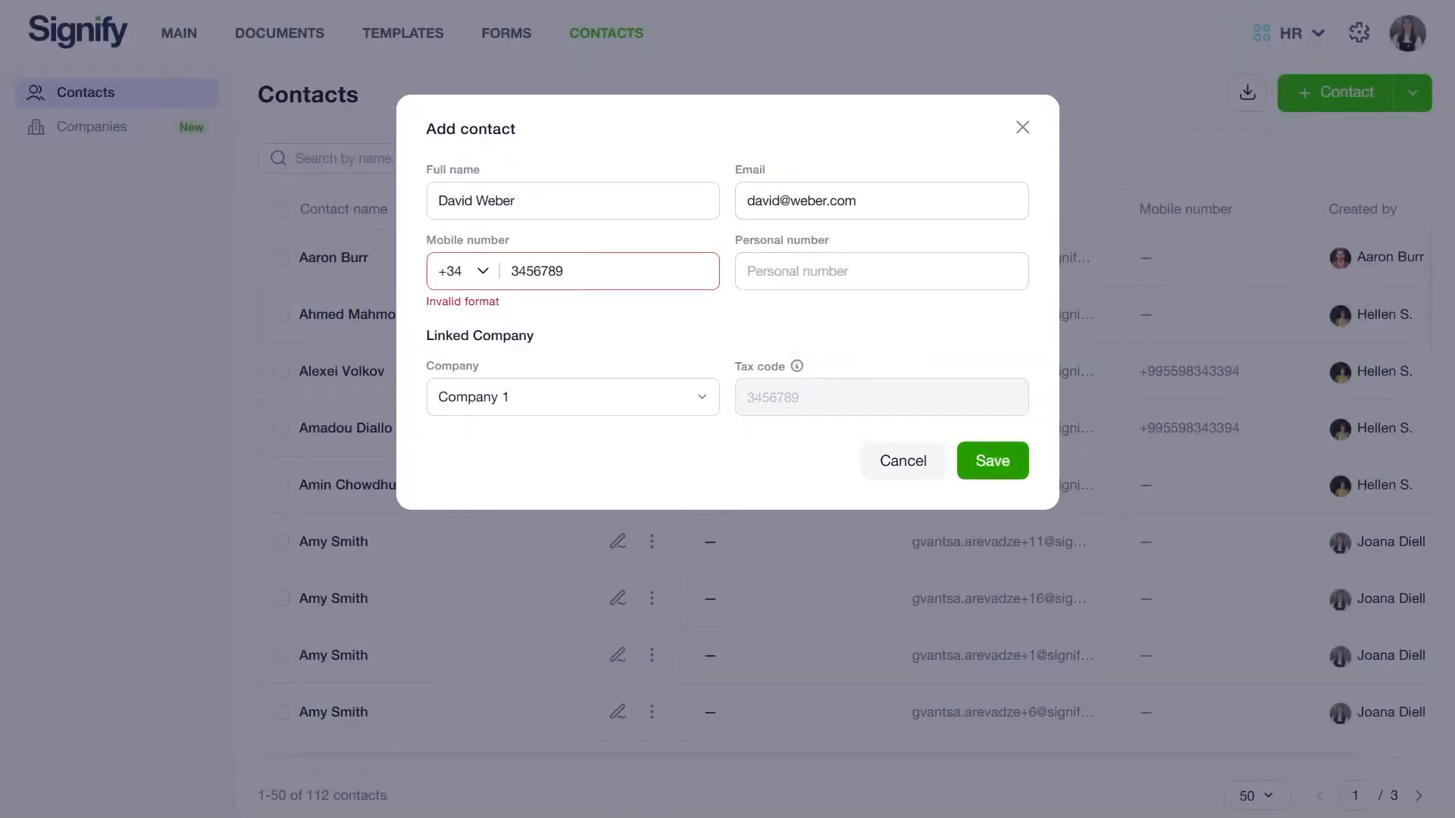
pyautogui.click(1021, 128)
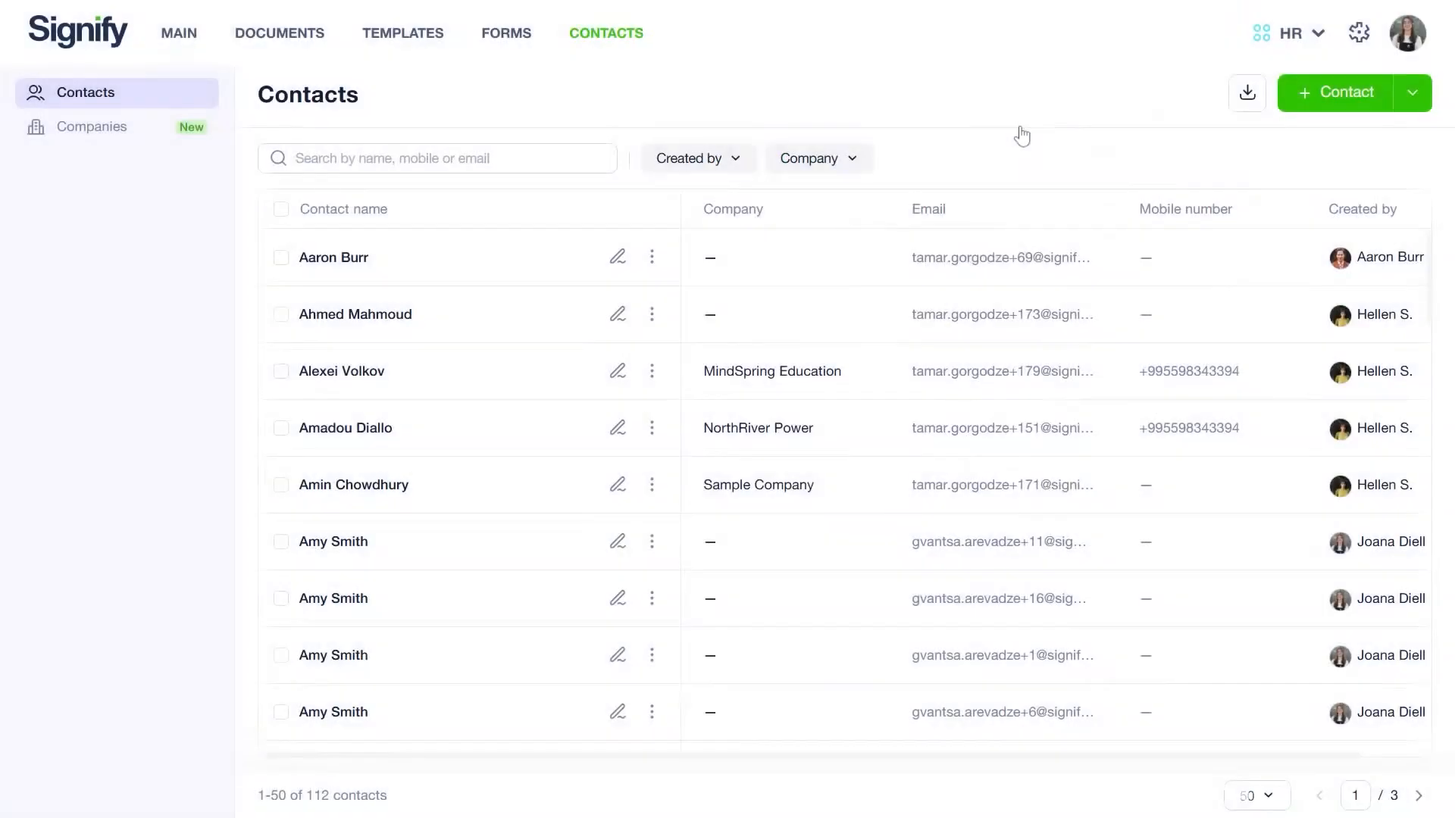
# Step: Filter the contacts list by the company Signify, then clear the filter again
pyautogui.click(836, 168)
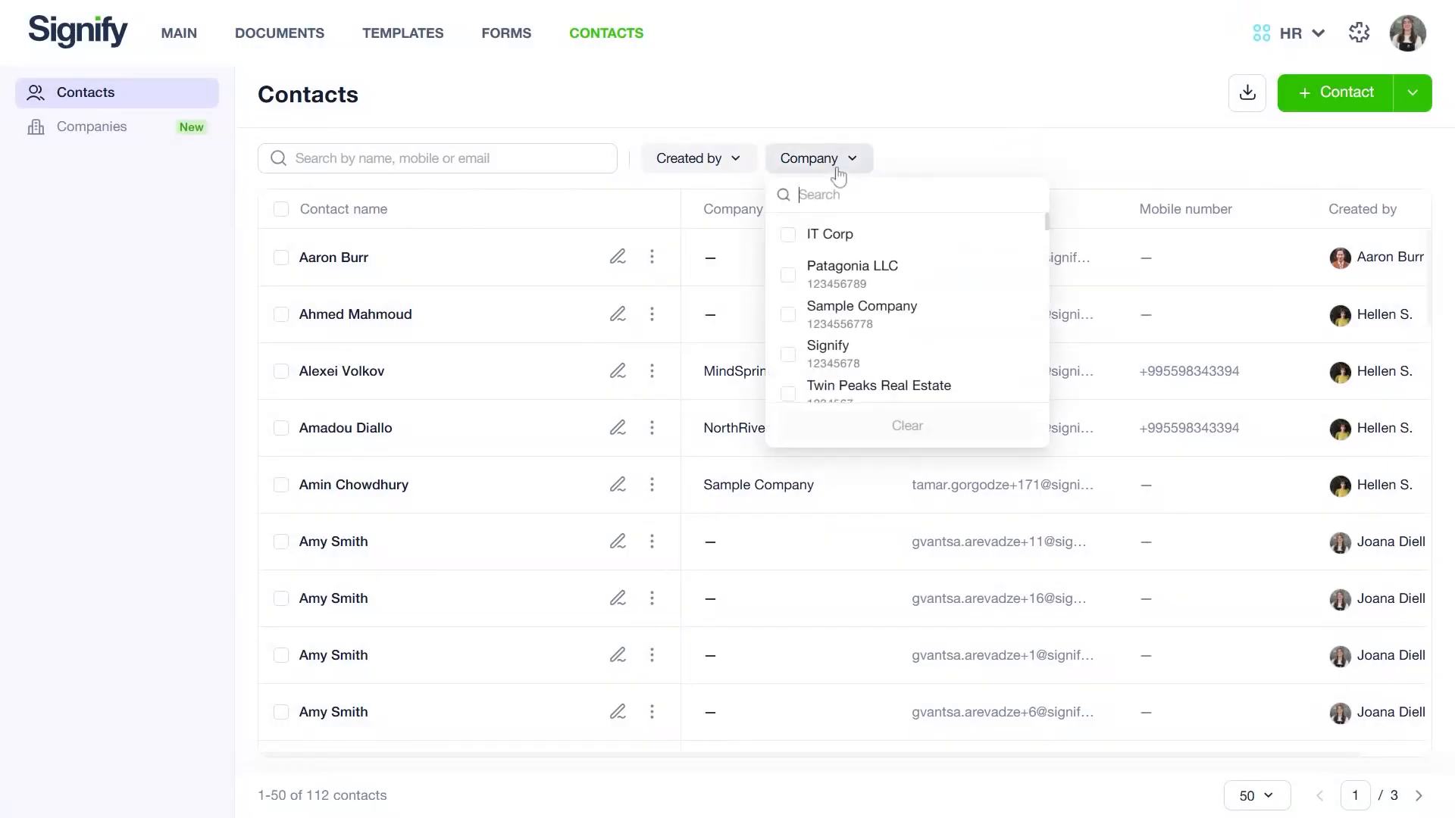
pyautogui.click(788, 355)
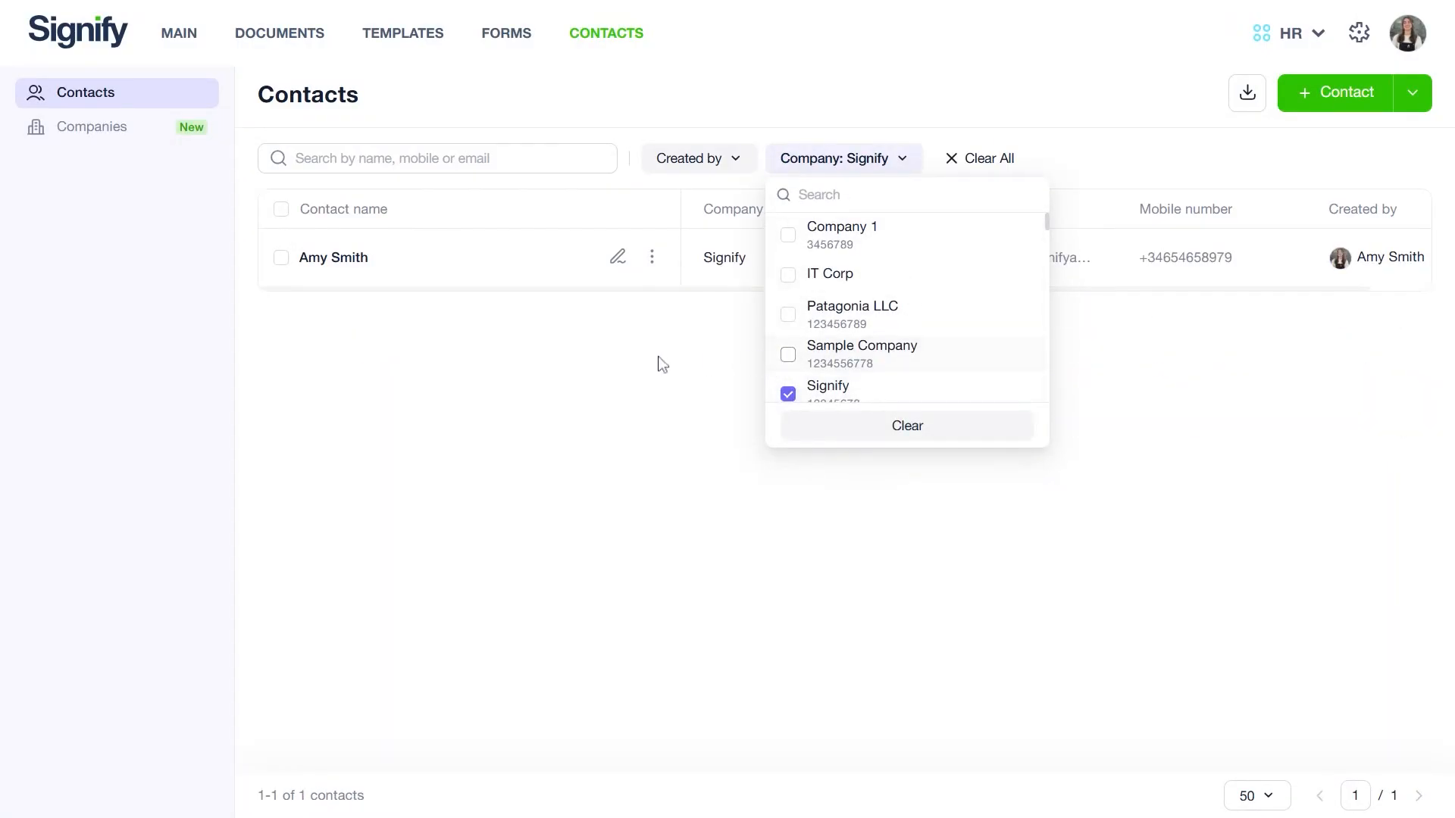
pyautogui.scroll(-1, 860, 313)
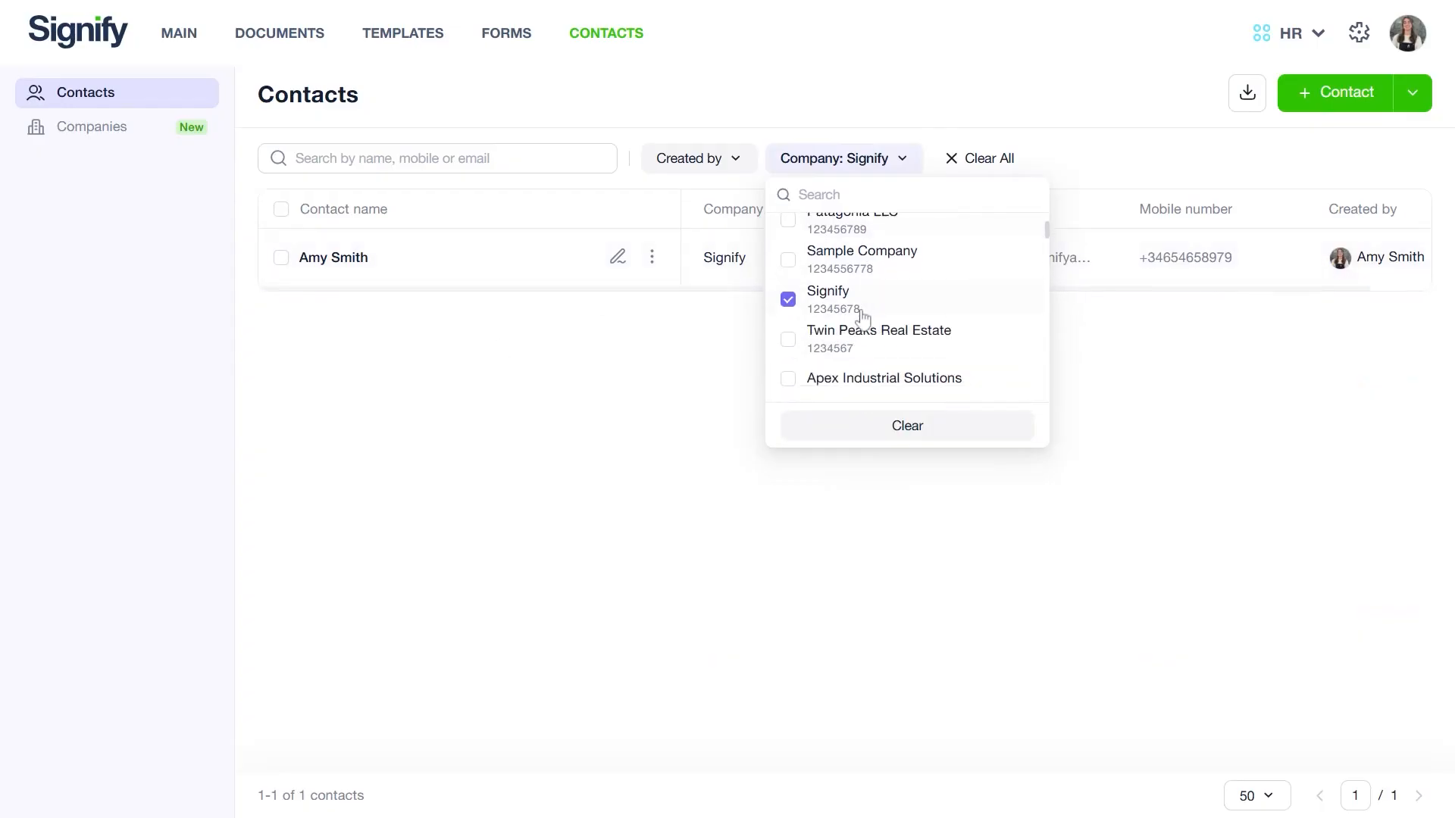
pyautogui.click(787, 299)
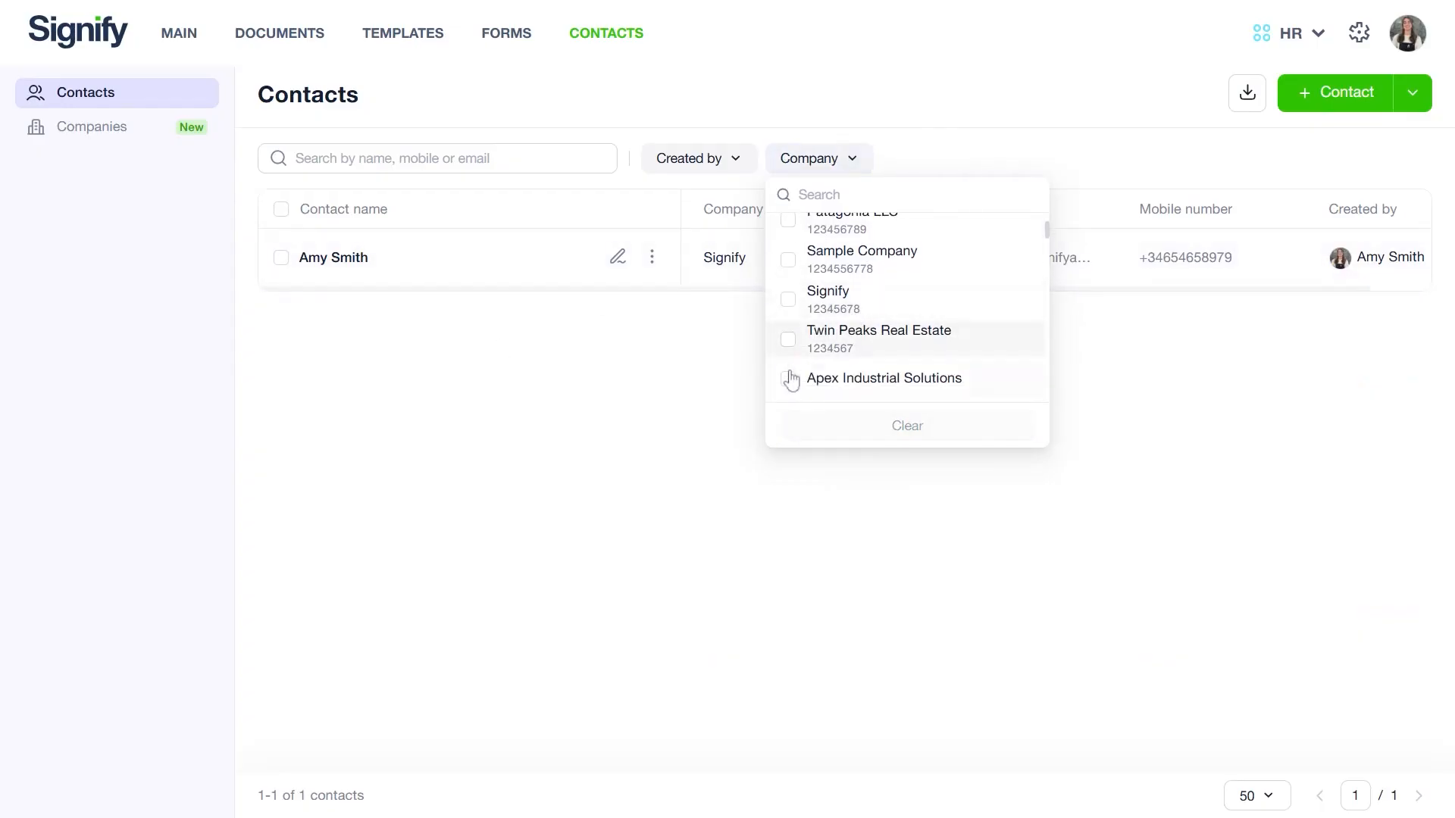
pyautogui.scroll(-1, 788, 381)
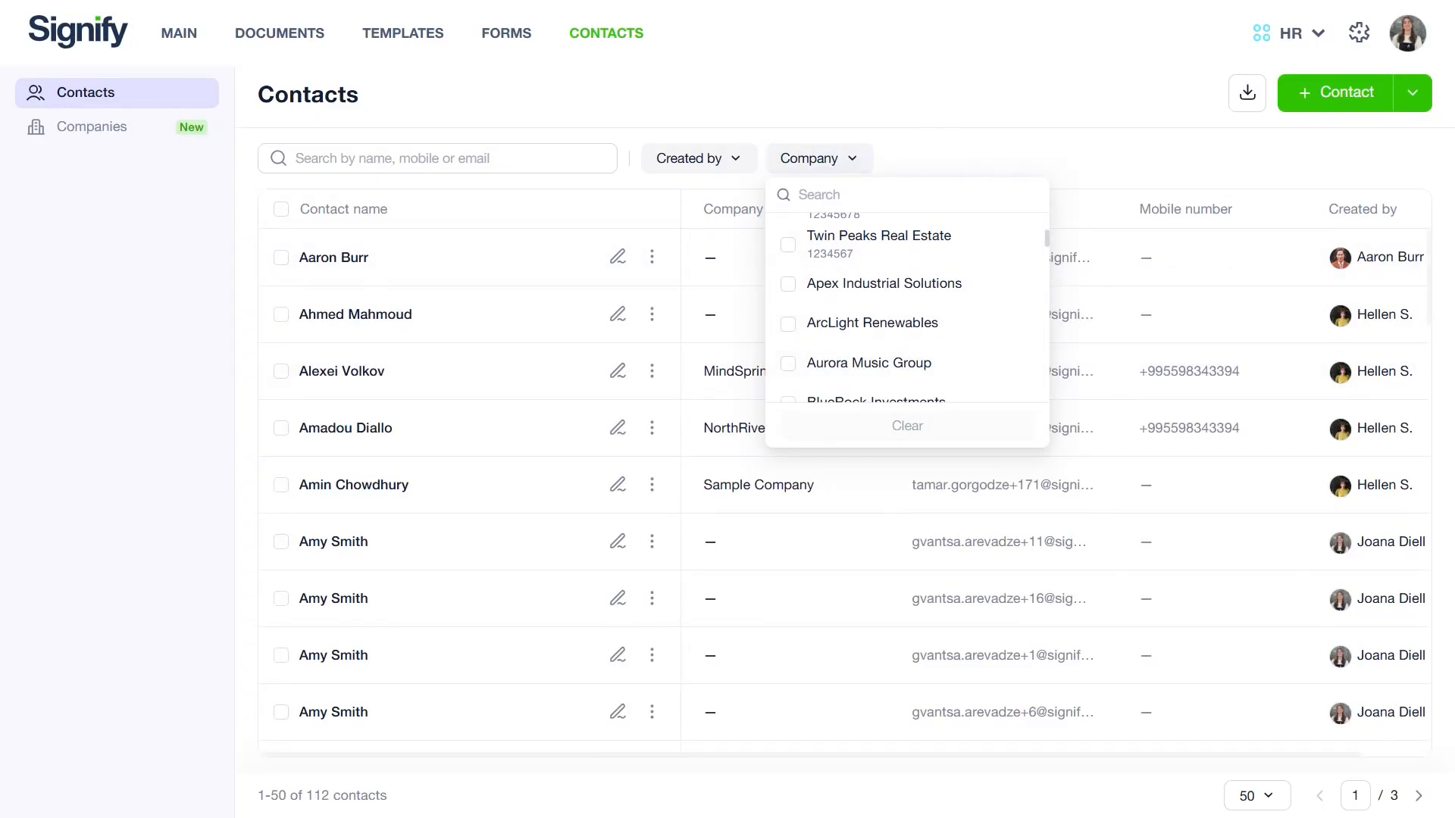
pyautogui.click(919, 164)
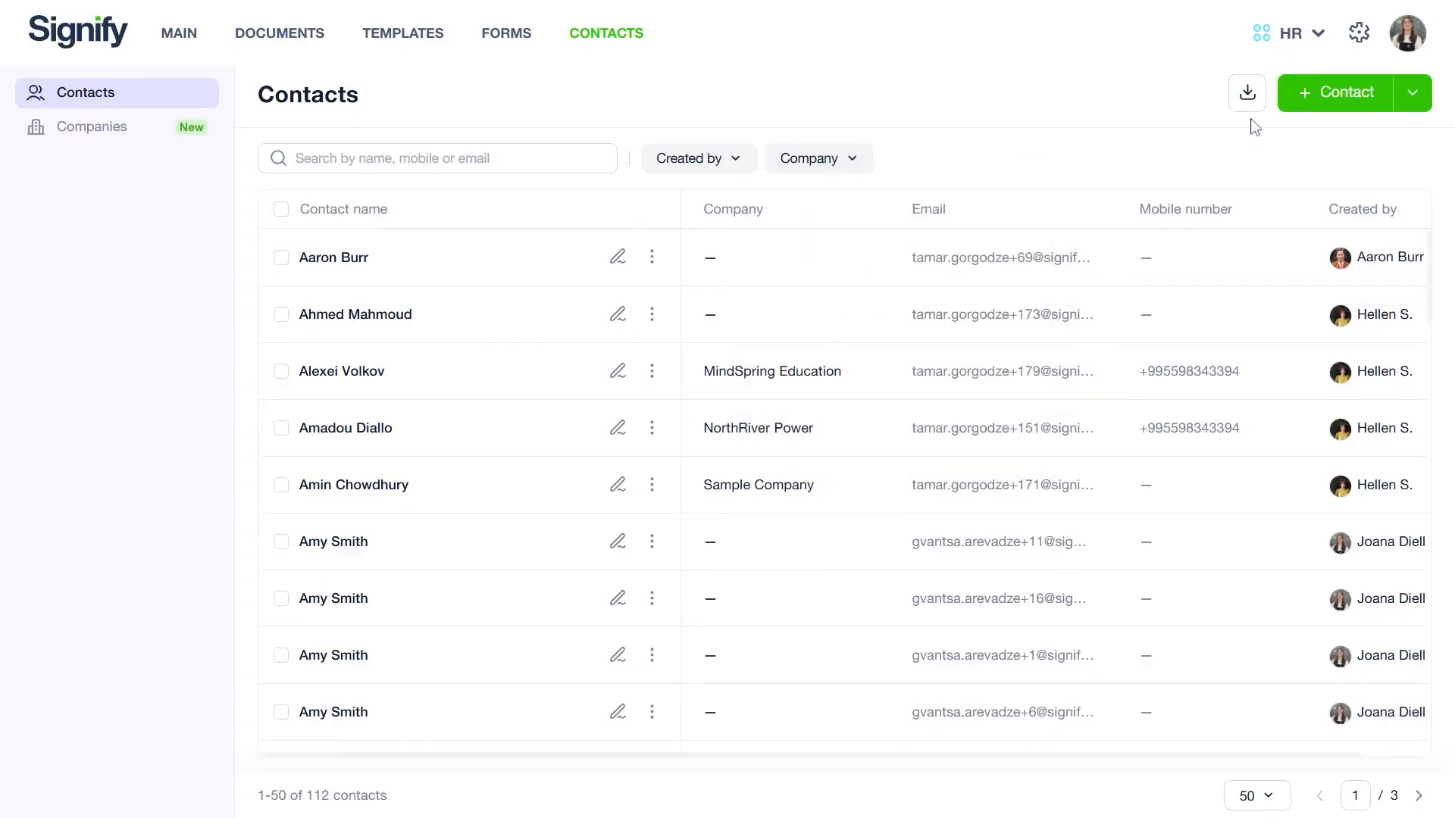
# Step: Download the contacts upload template from the bulk upload dialog and open the downloaded file
pyautogui.click(1414, 95)
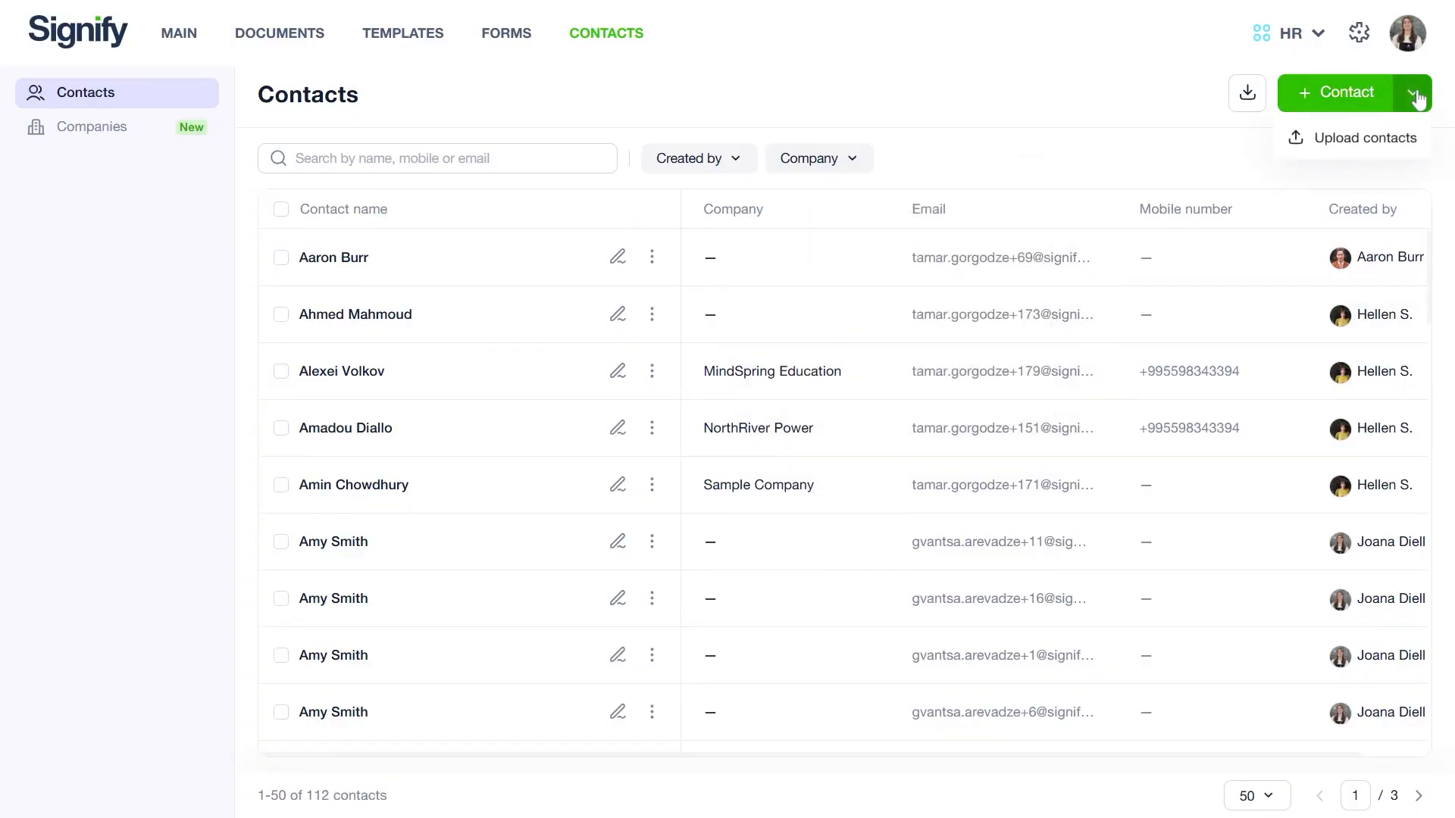
pyautogui.click(1326, 148)
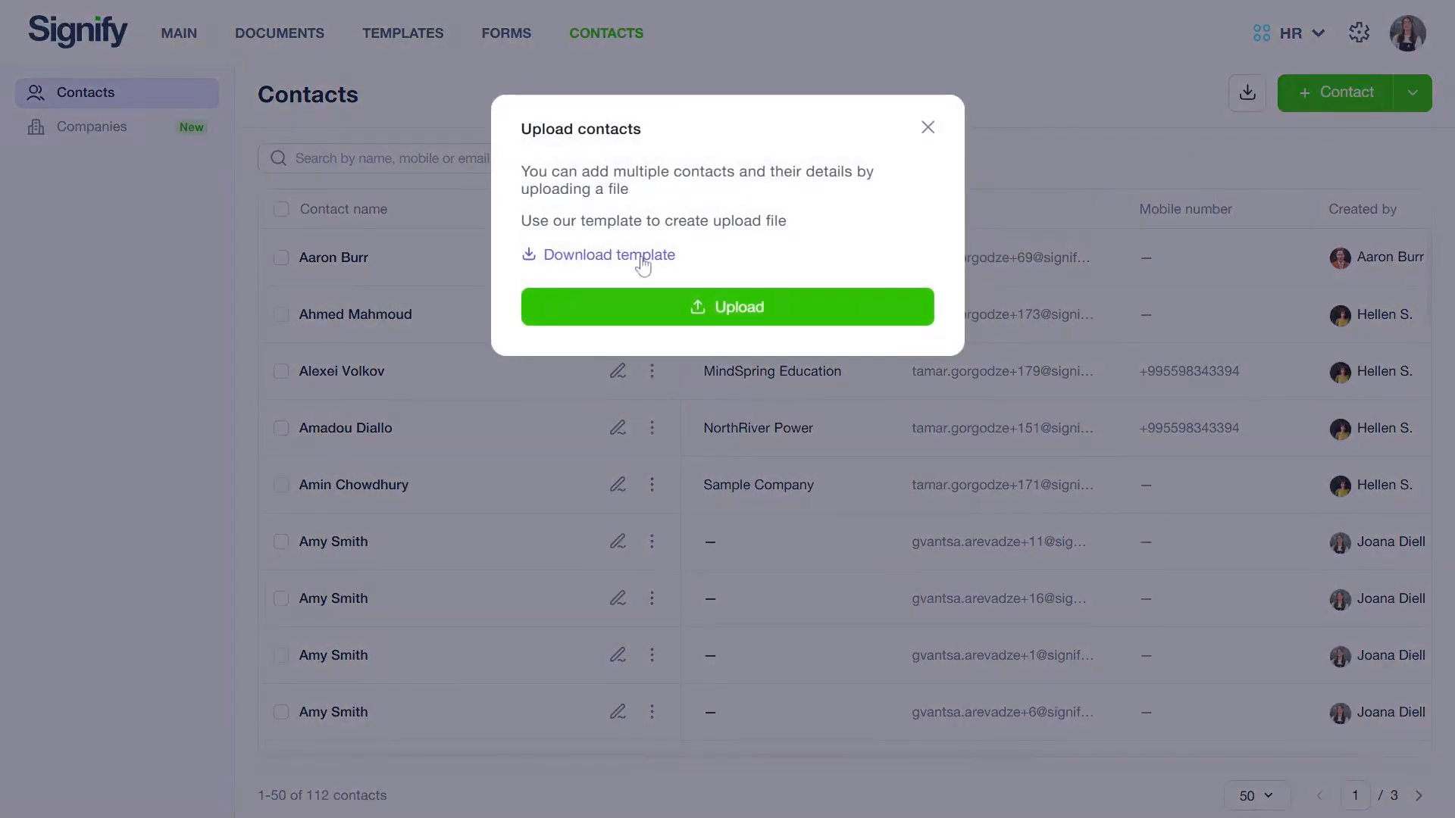
pyautogui.click(642, 258)
pyautogui.click(927, 127)
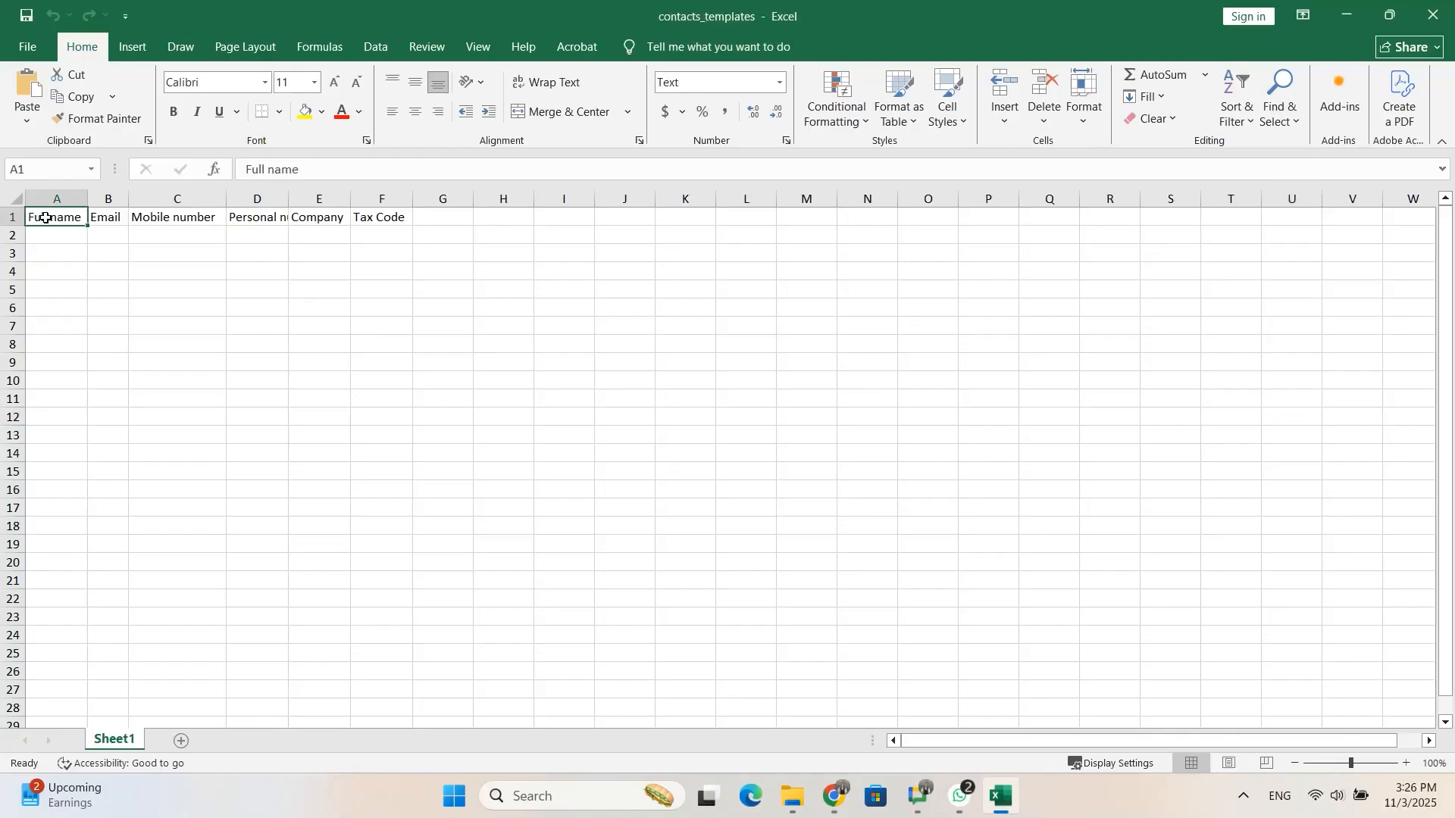
pyautogui.click(116, 219)
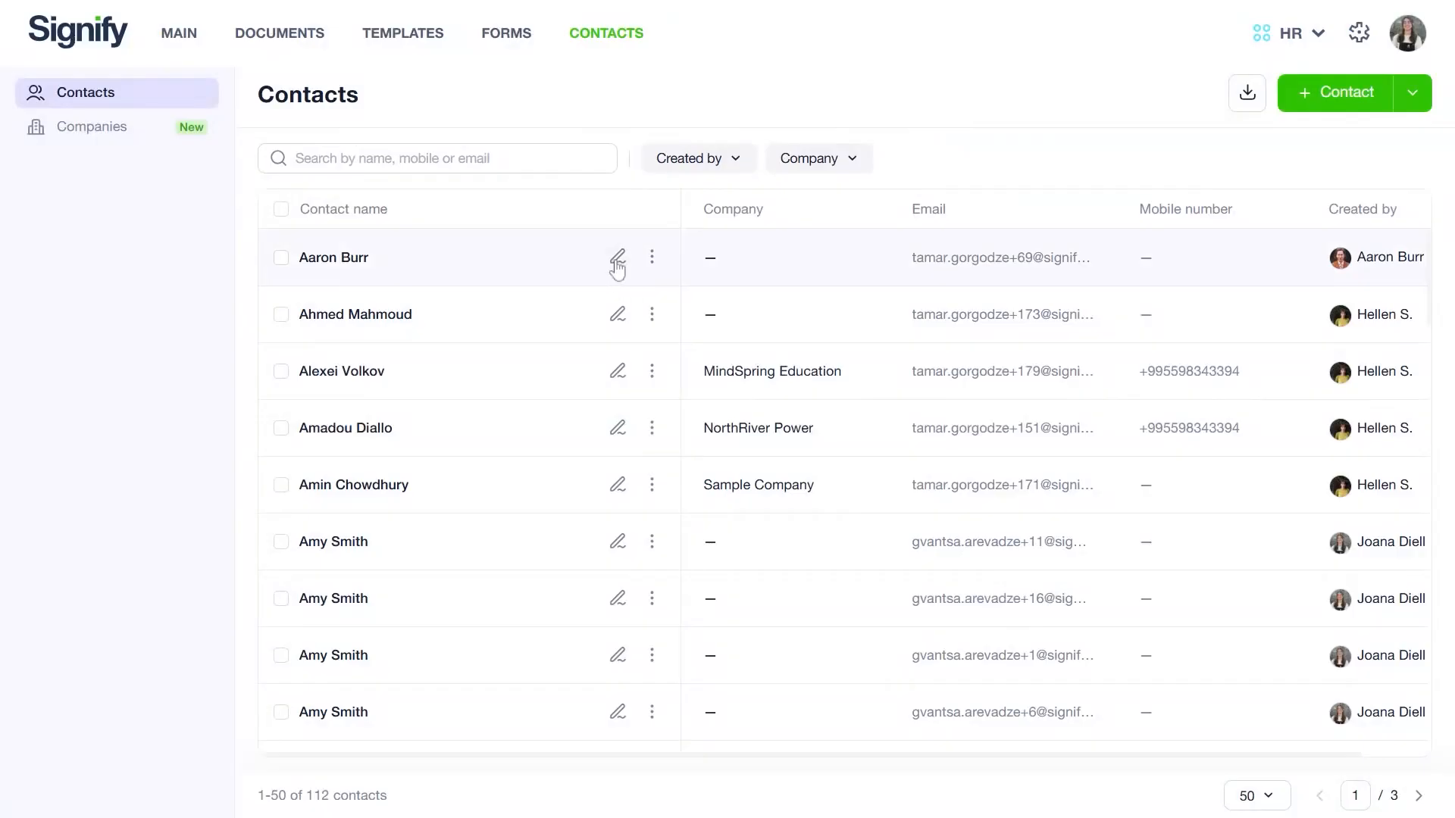
# Step: Open the first contact's edit form and its delete prompt, cancelling both without changes
pyautogui.click(617, 262)
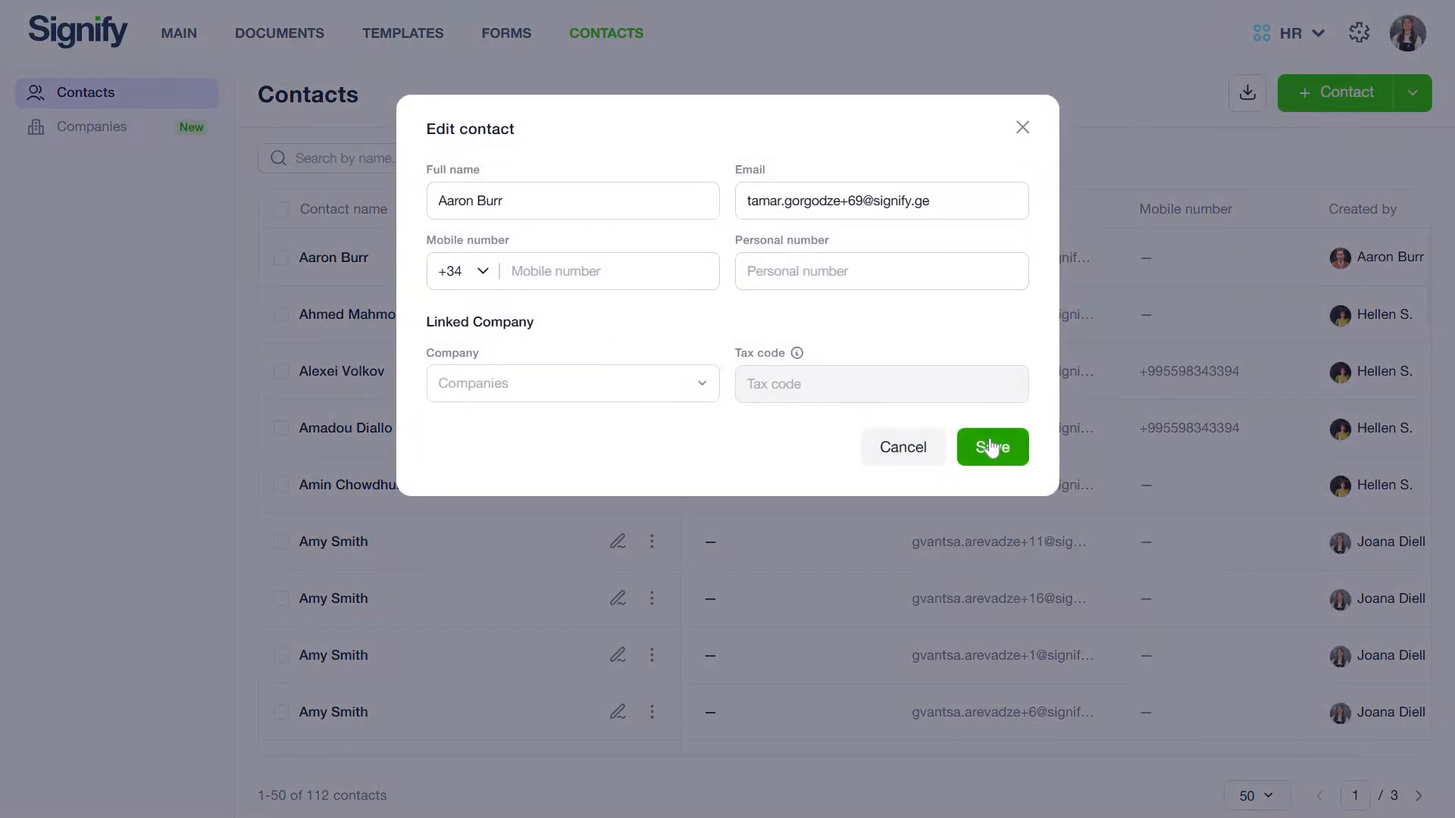
pyautogui.click(920, 445)
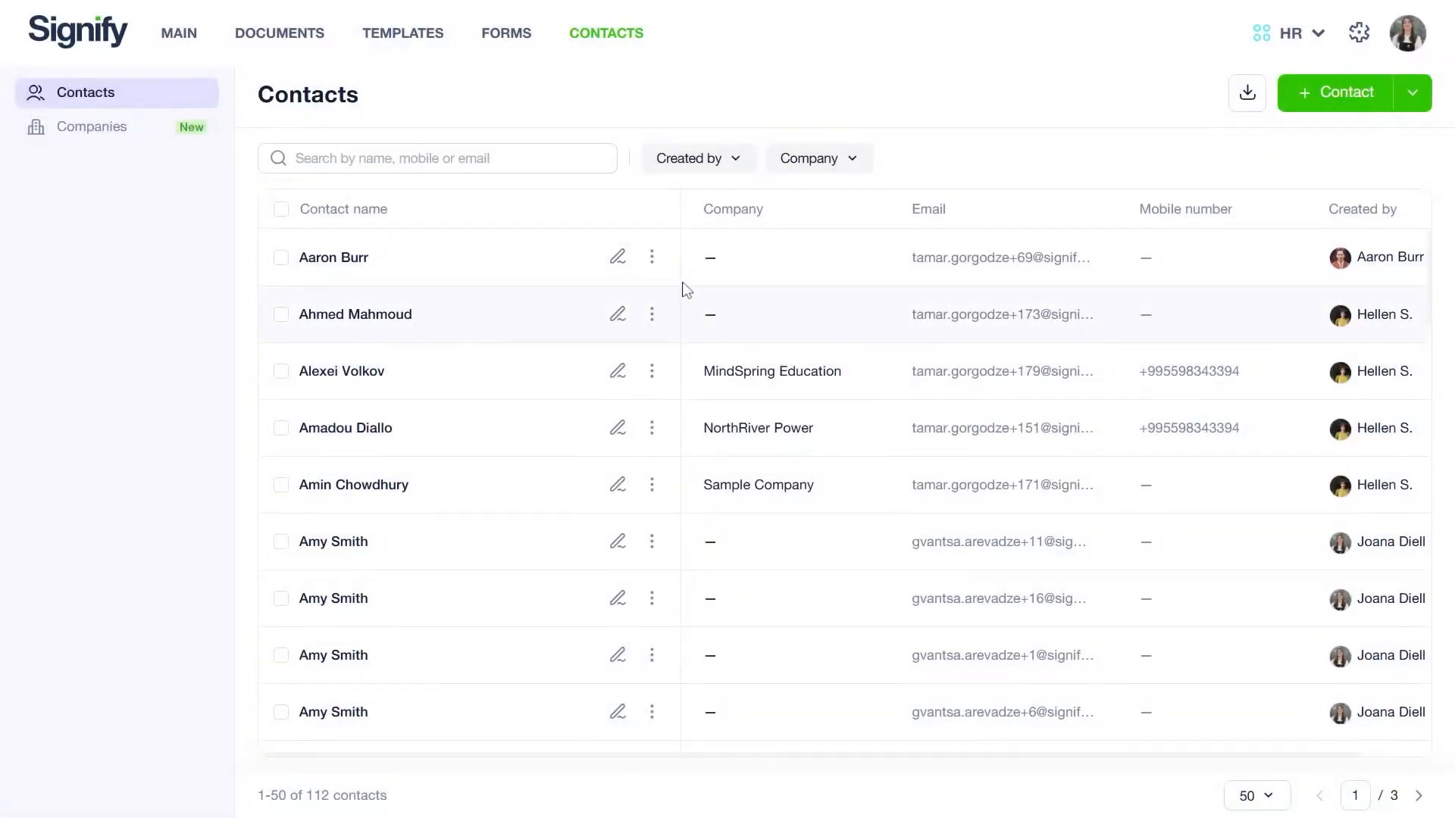
pyautogui.click(651, 257)
pyautogui.click(633, 325)
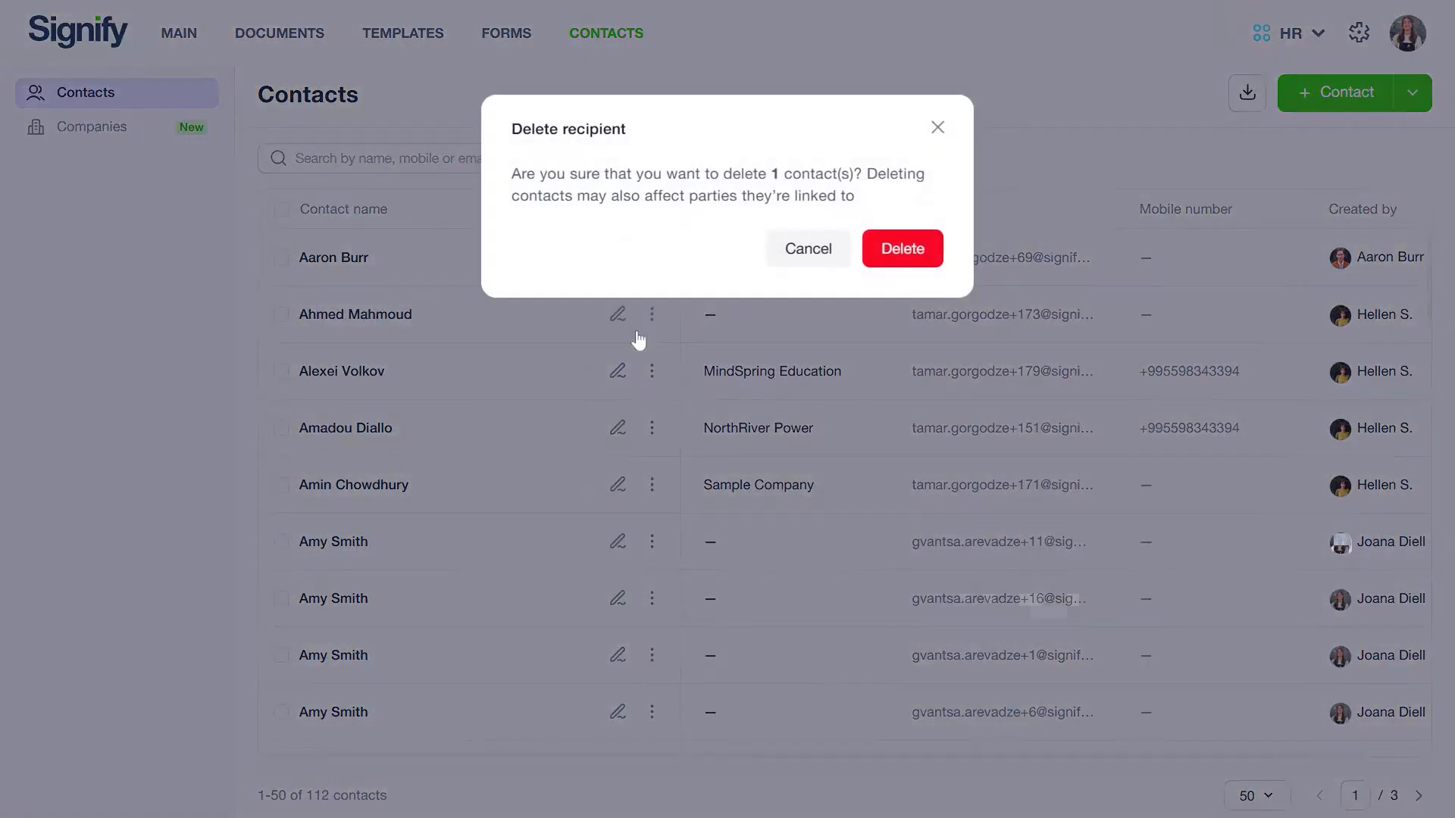
pyautogui.click(821, 249)
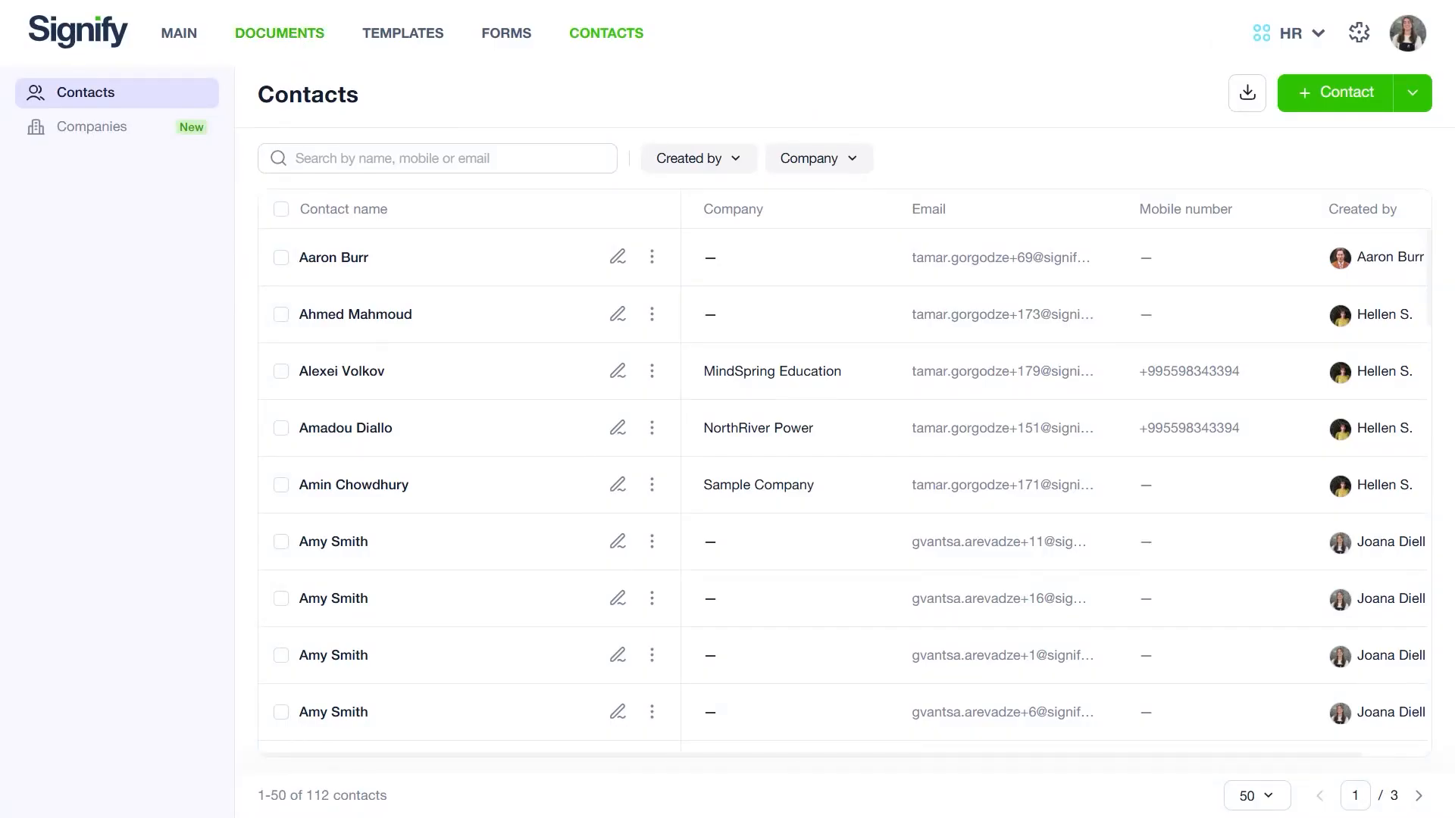
# Step: Add Signify and Sample Company as parties in the Application_Form document's attributes, then close the panel
pyautogui.click(291, 37)
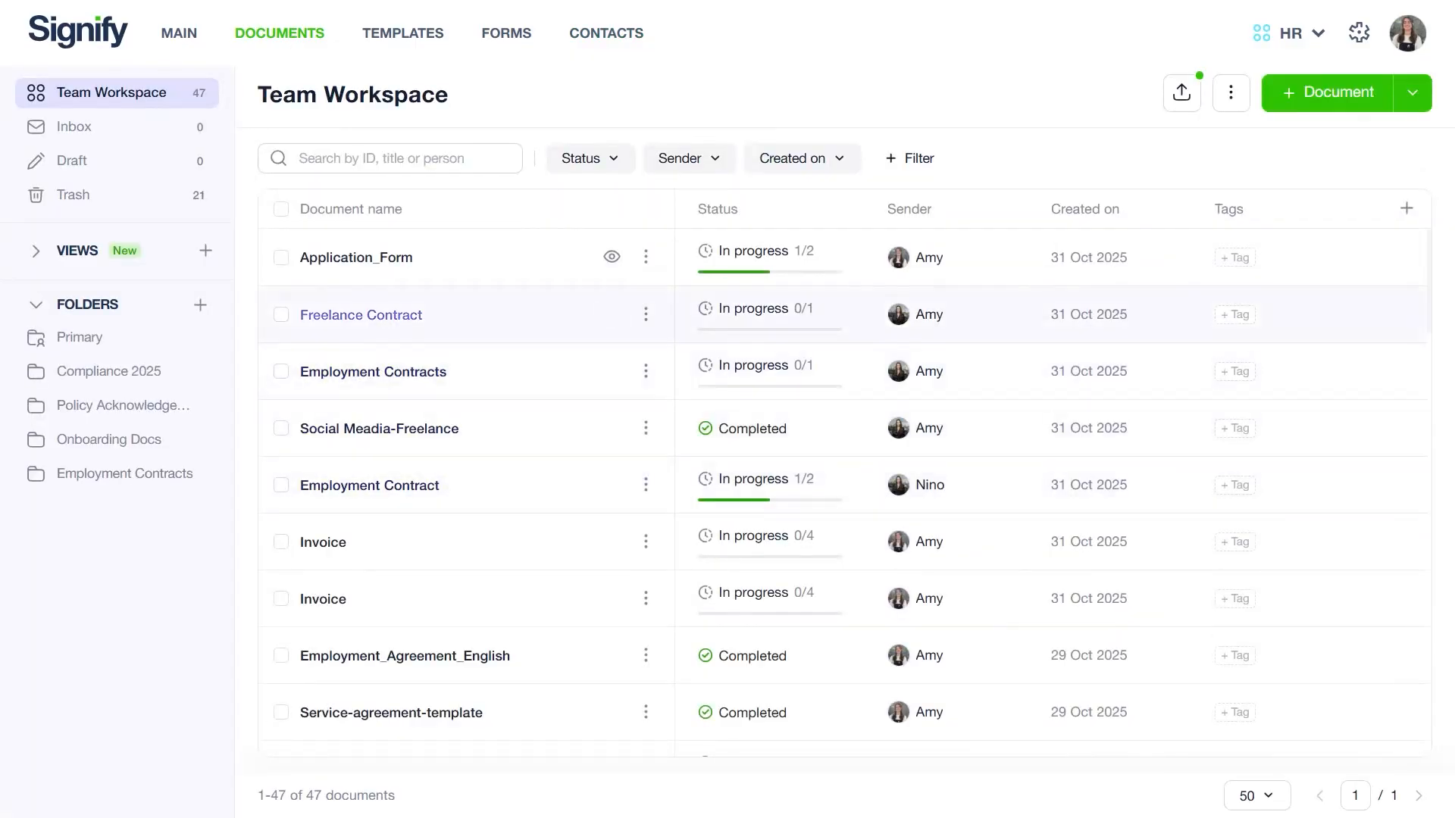
pyautogui.click(380, 262)
pyautogui.click(1130, 213)
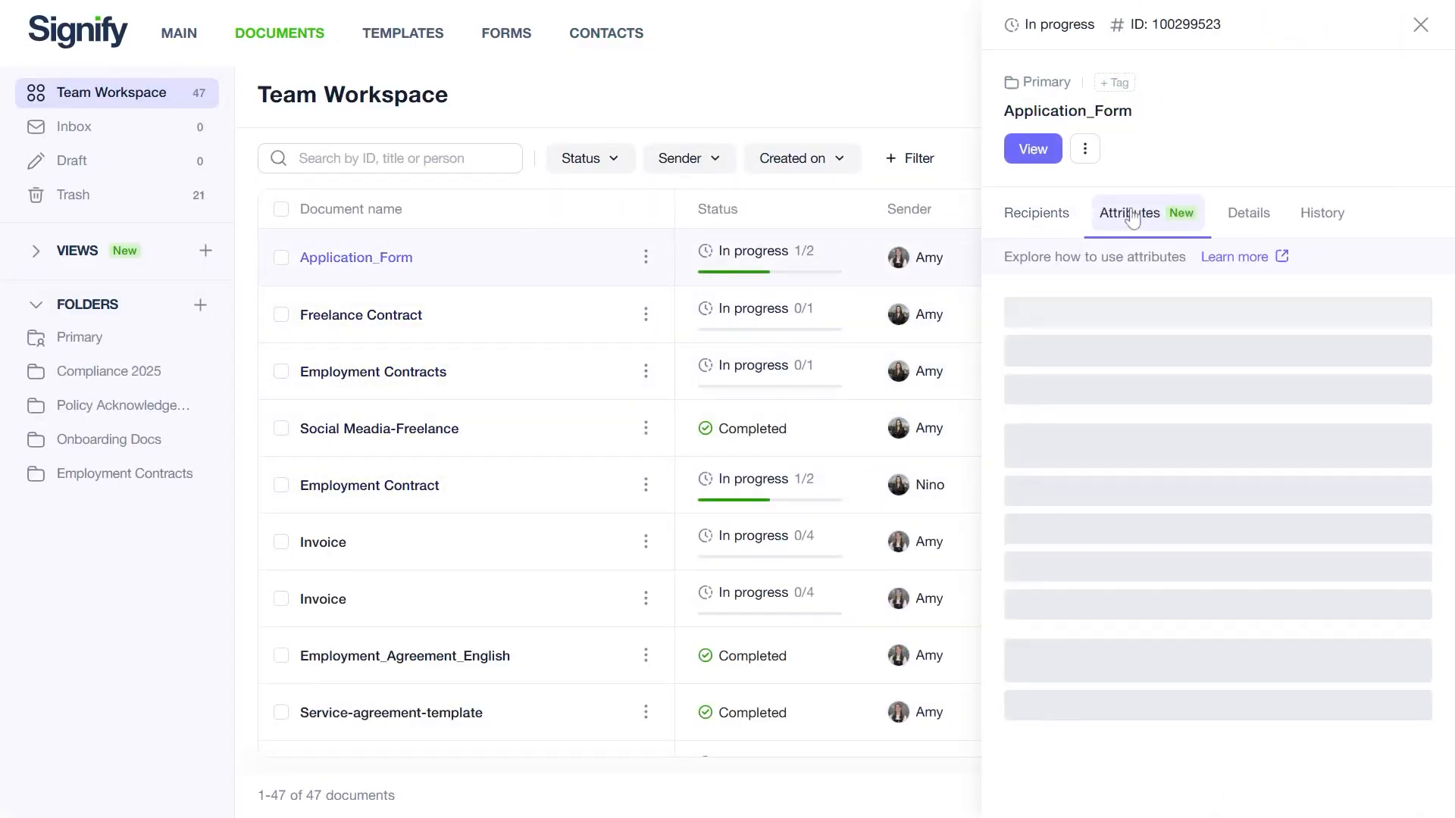
pyautogui.click(1197, 351)
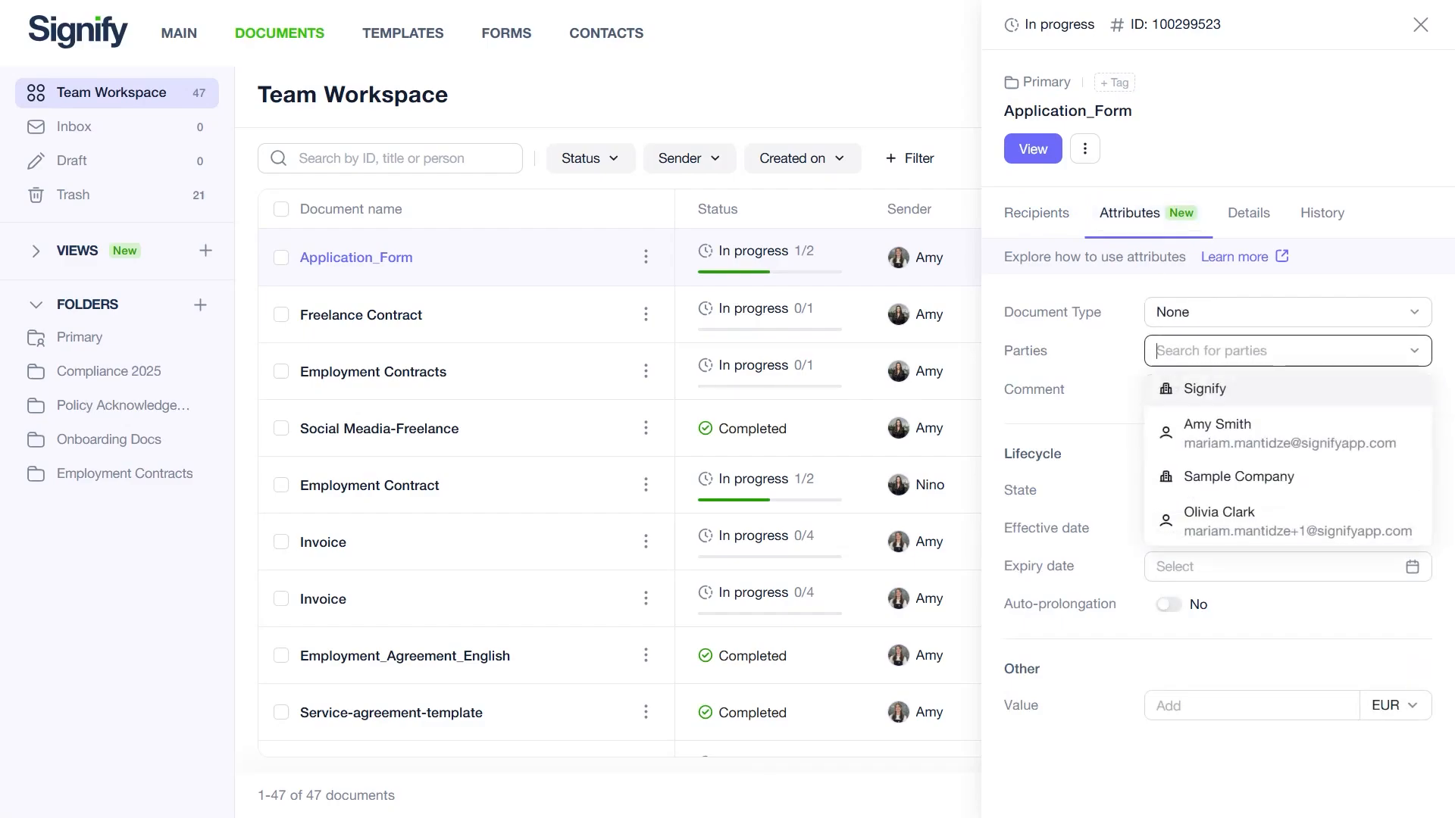
pyautogui.click(1191, 390)
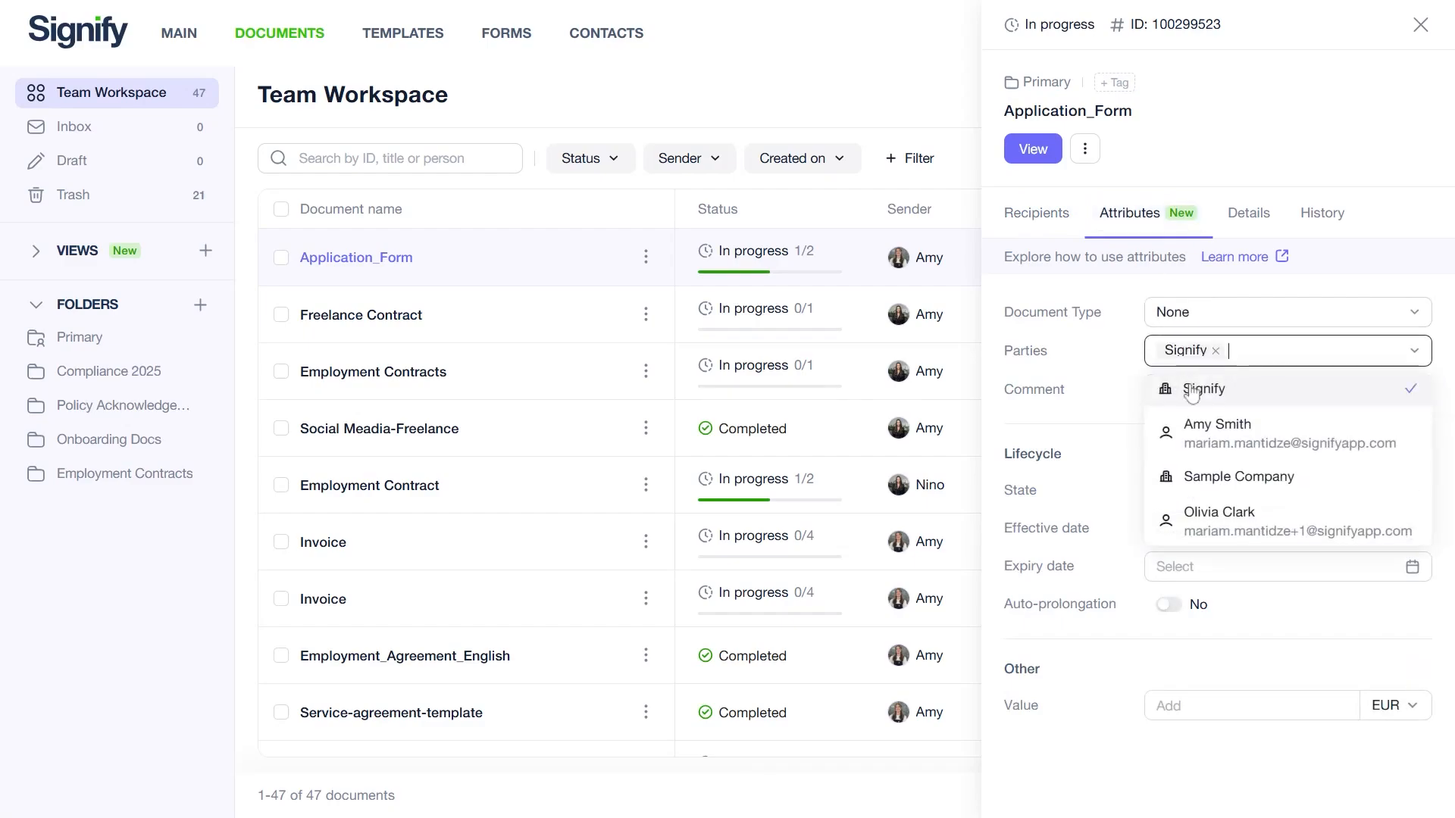
pyautogui.click(1200, 477)
pyautogui.click(1095, 742)
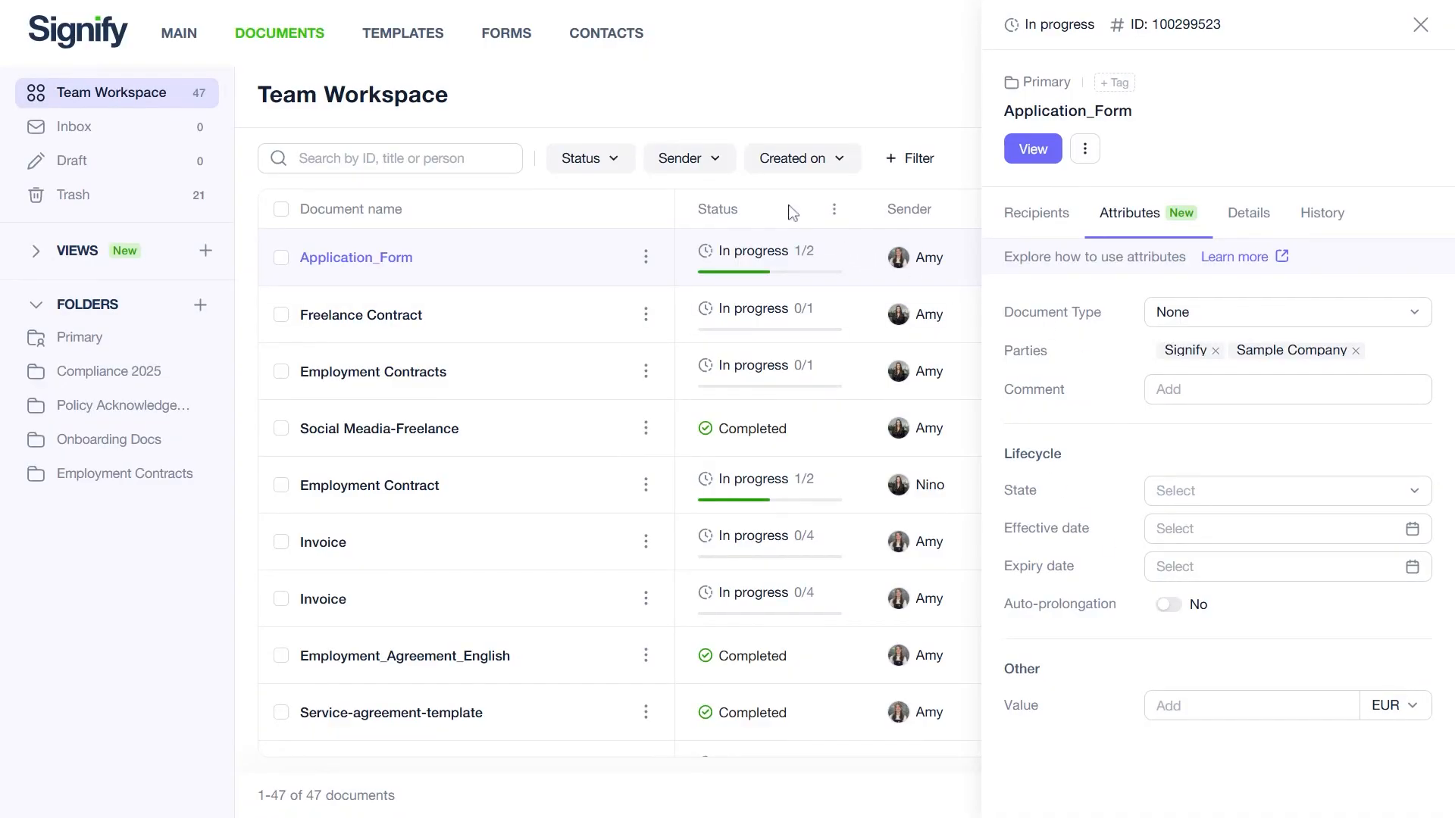
pyautogui.press('Escape')
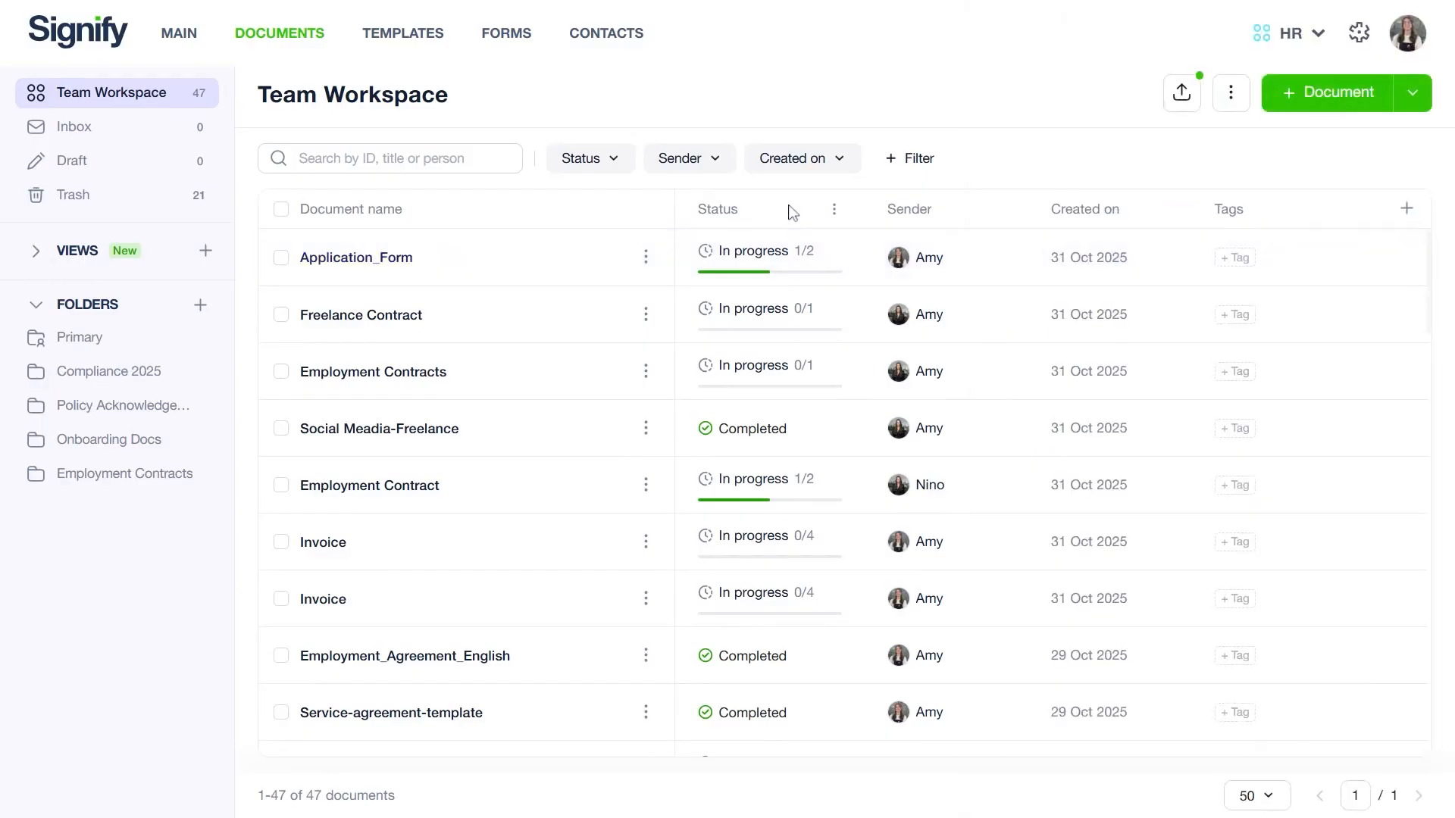